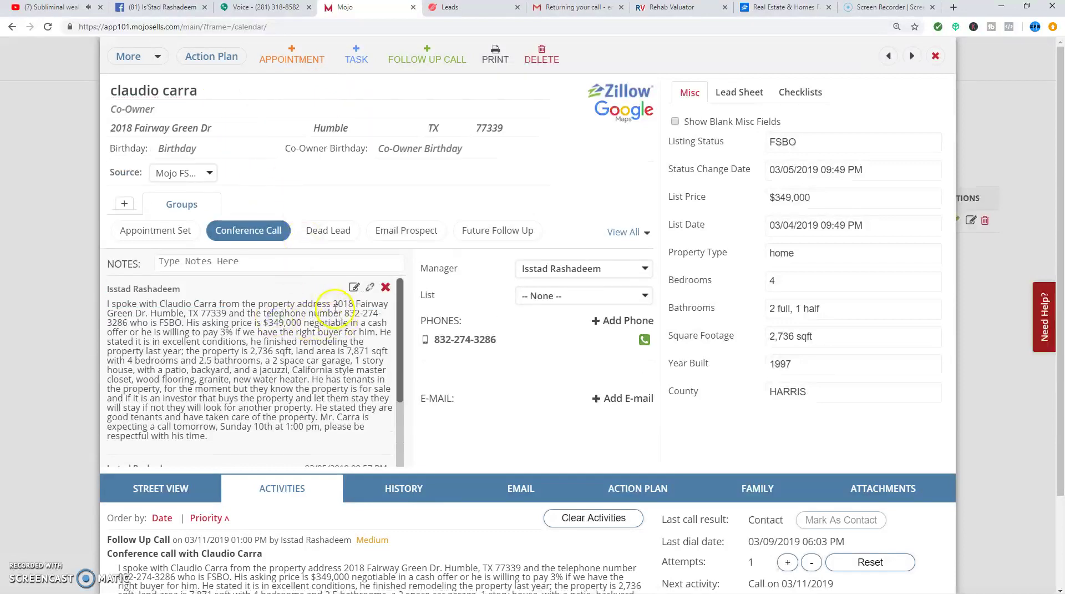
# - Copy the seller's property address from the Mojo call note and go to the Propelio leads list
pyautogui.moveTo(334, 303); pyautogui.dragTo(228, 285)
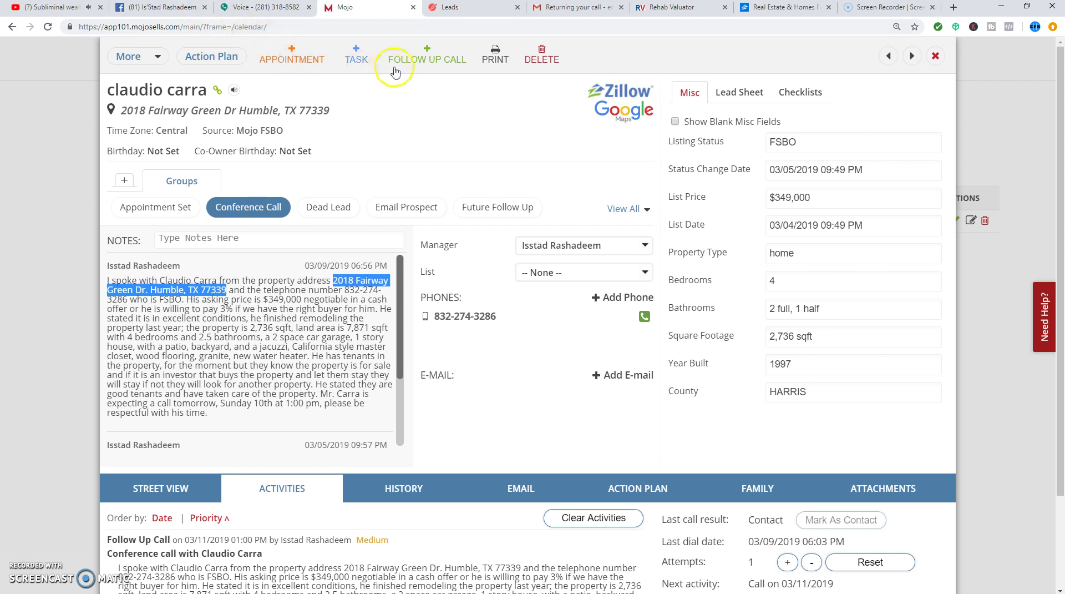
pyautogui.click(458, 8)
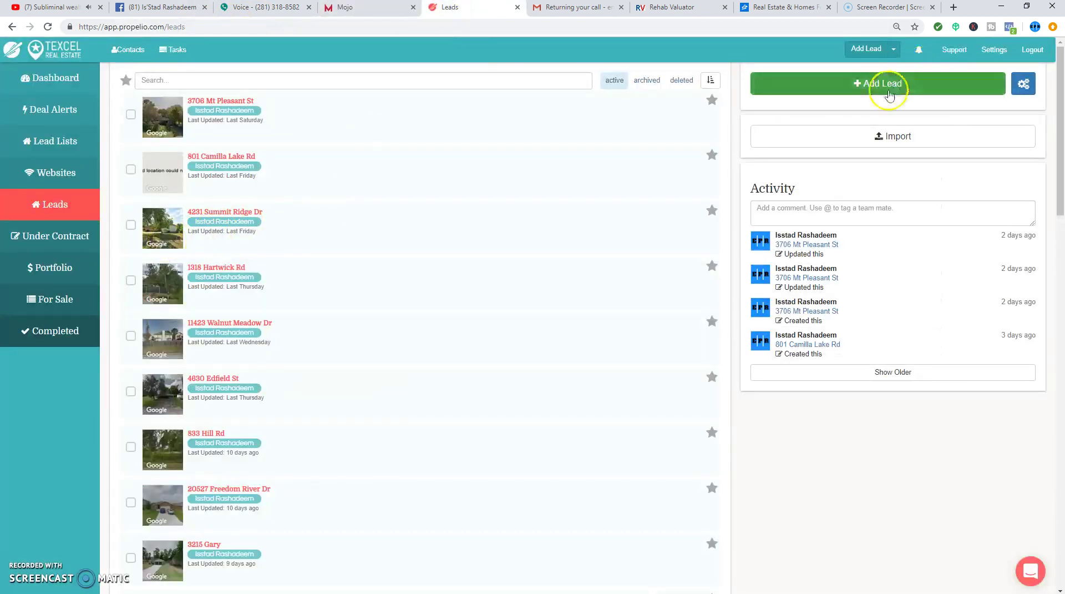
pyautogui.click(890, 87)
pyautogui.click(340, 119)
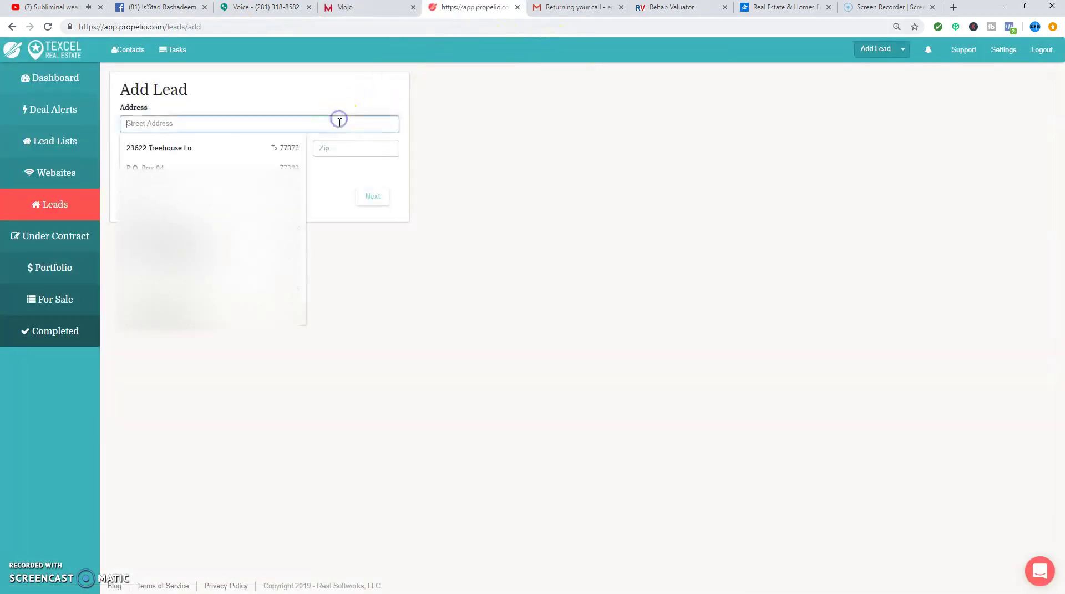
pyautogui.hotkey('ctrl', 'v')
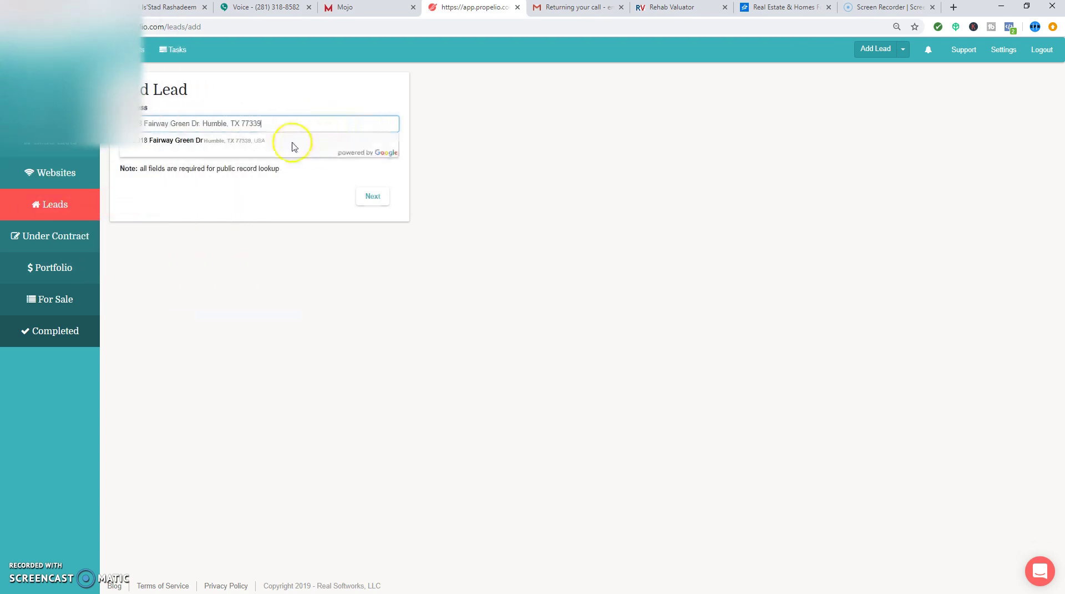
pyautogui.click(277, 142)
pyautogui.click(375, 148)
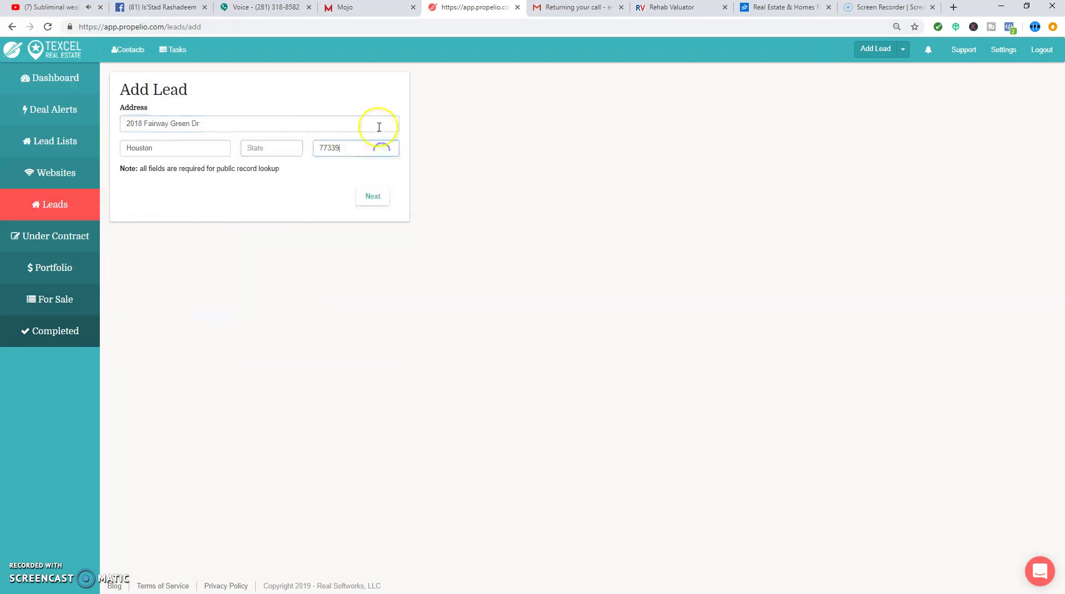
pyautogui.click(373, 197)
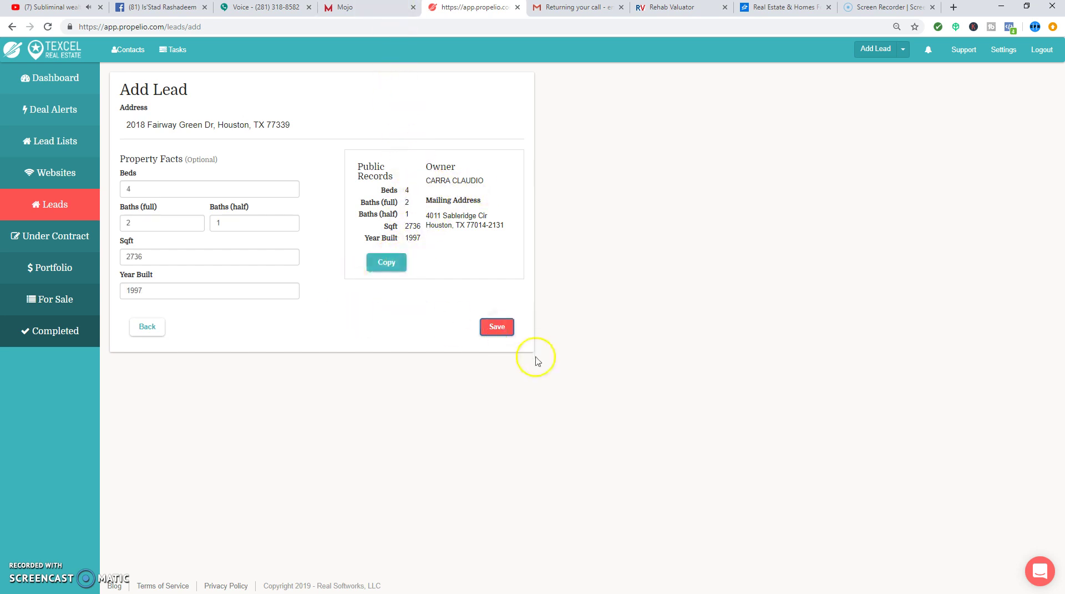
pyautogui.click(491, 331)
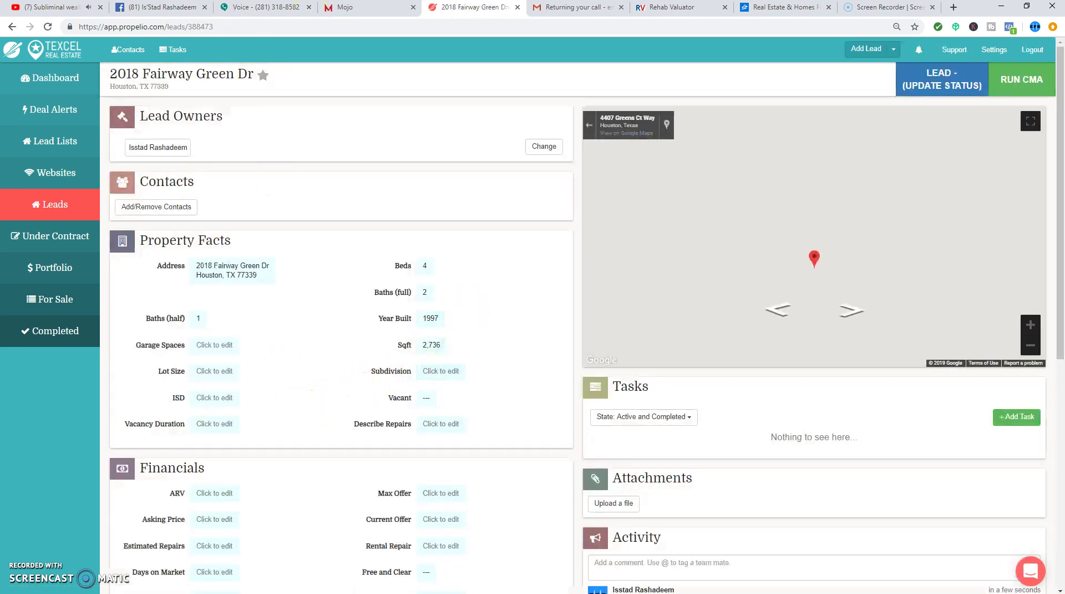
# - Set the new lead's referral source to FSBO CCS Team
pyautogui.click(377, 8)
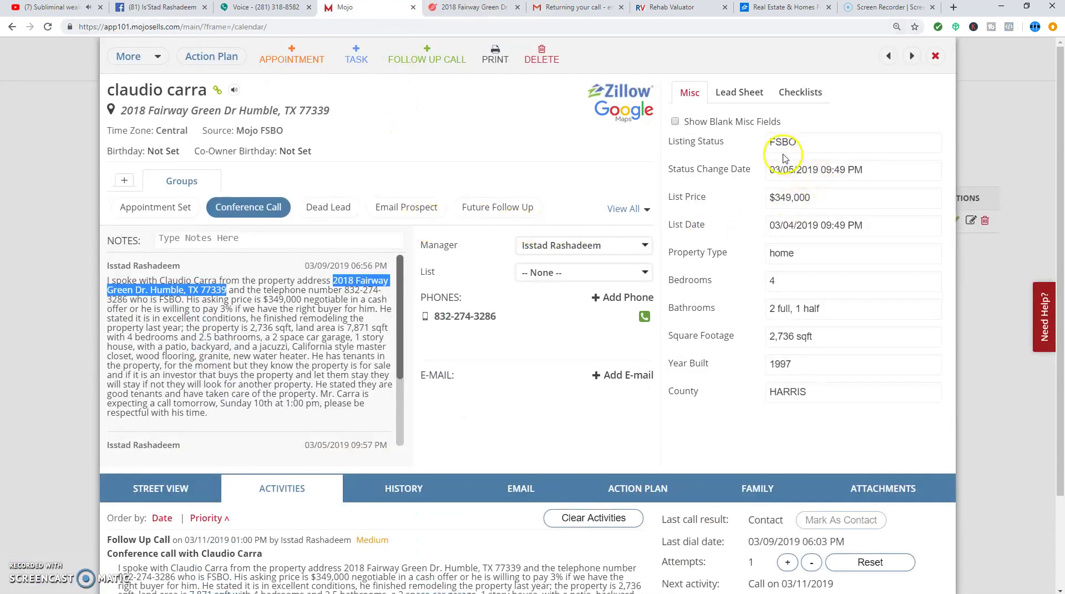
pyautogui.click(463, 7)
pyautogui.scroll(-9, 285, 380)
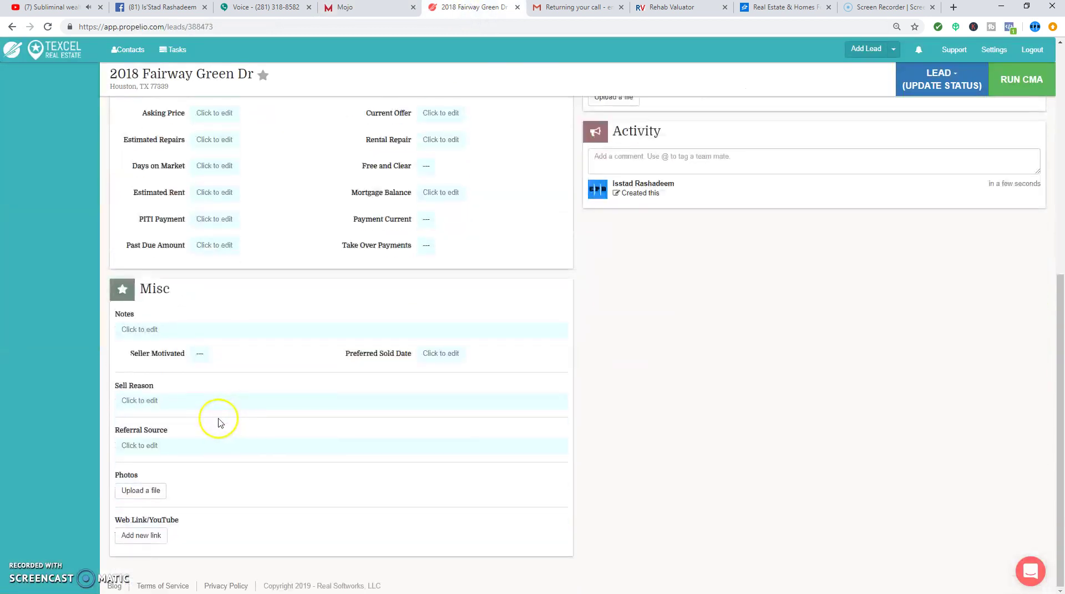
pyautogui.click(183, 445)
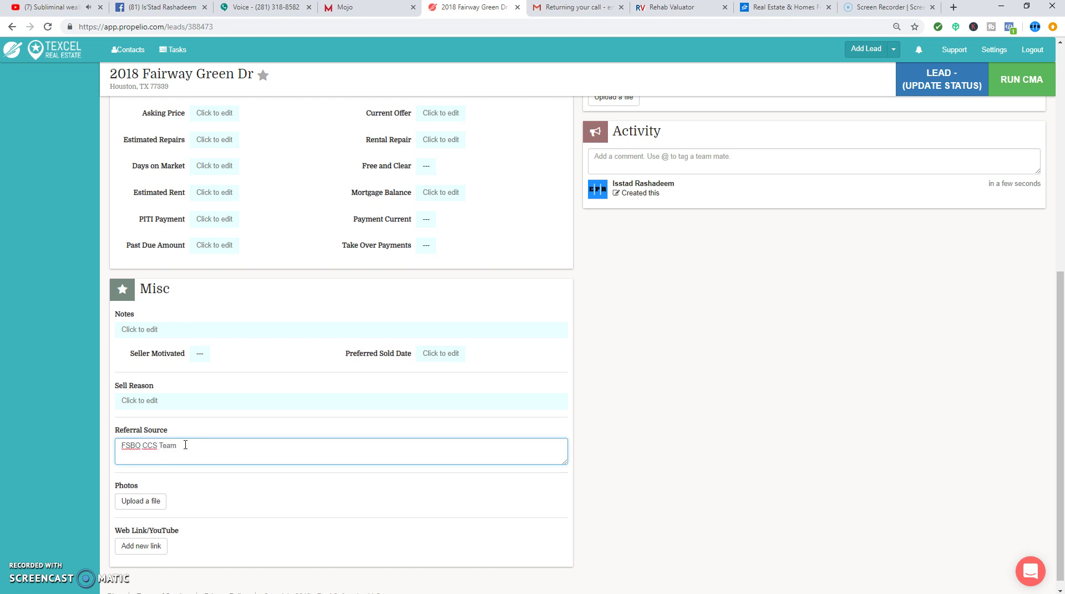
pyautogui.scroll(6, 849, 256)
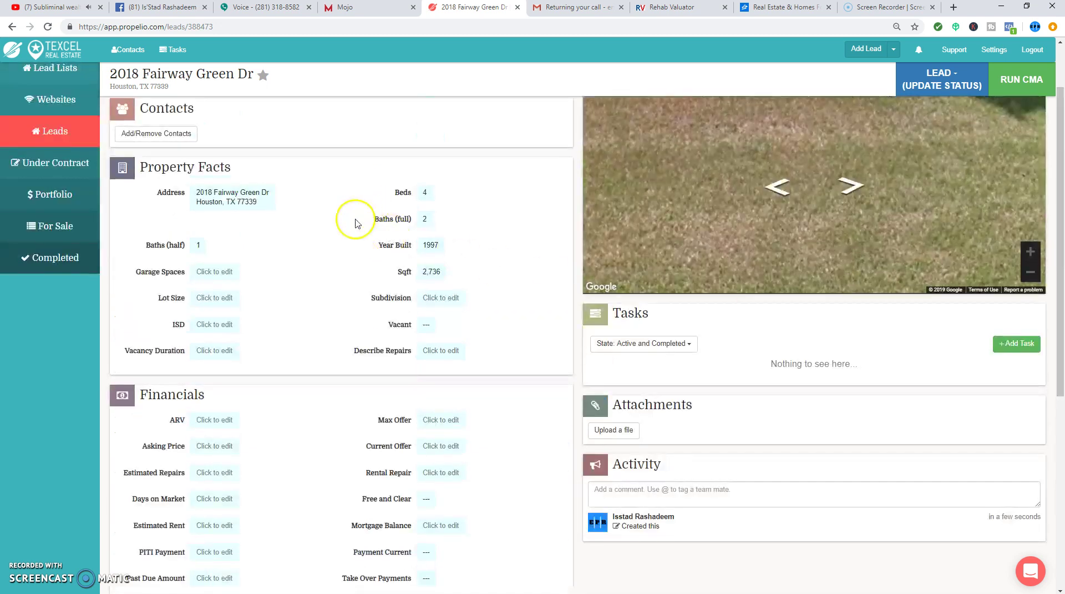
pyautogui.scroll(-5, 842, 174)
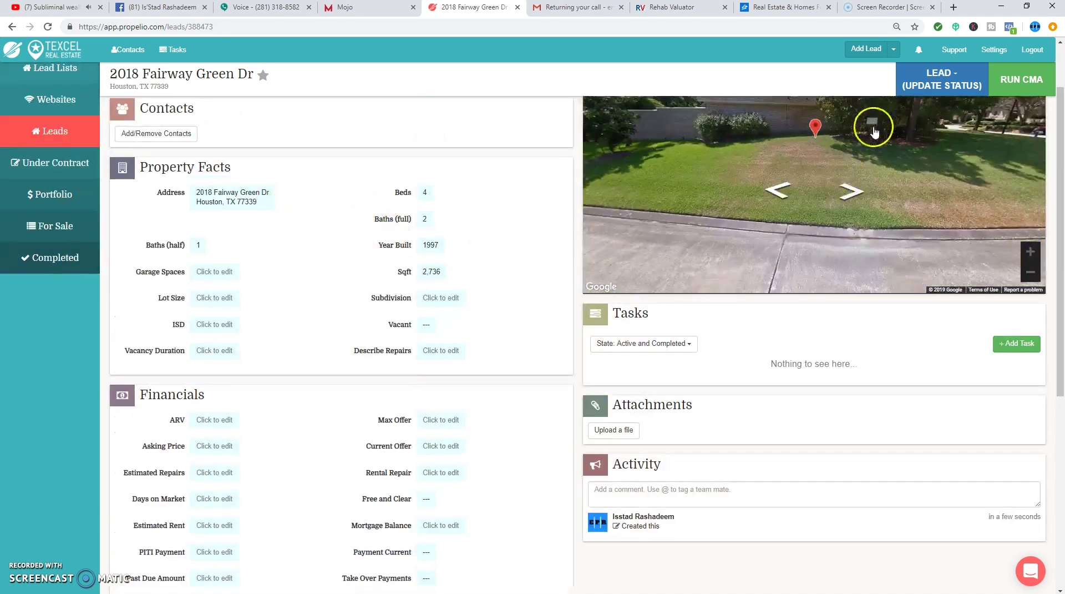
pyautogui.scroll(-3, 874, 132)
pyautogui.click(1016, 92)
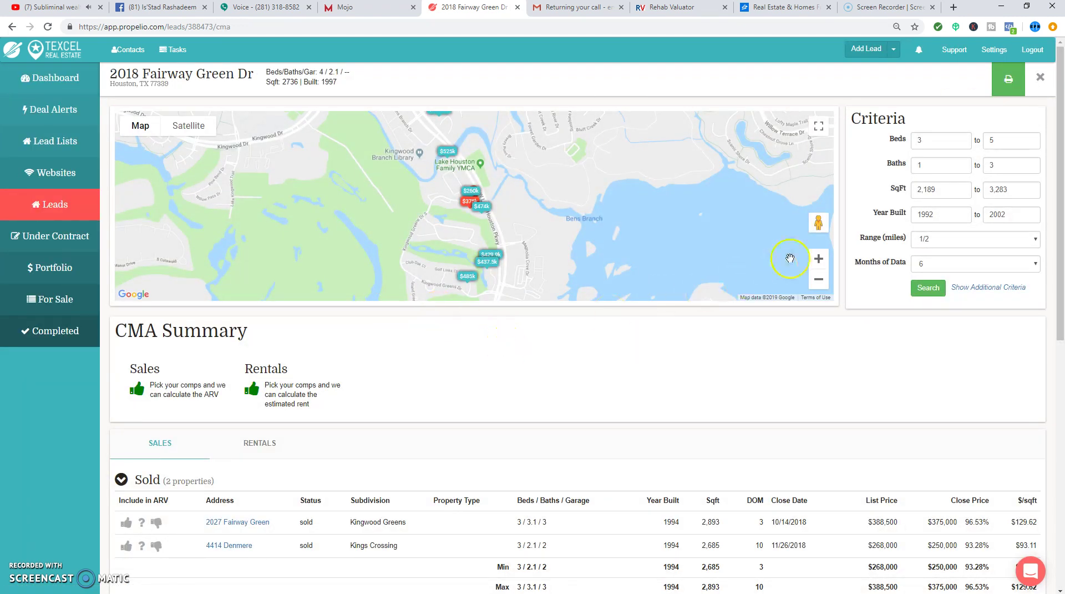
pyautogui.click(820, 281)
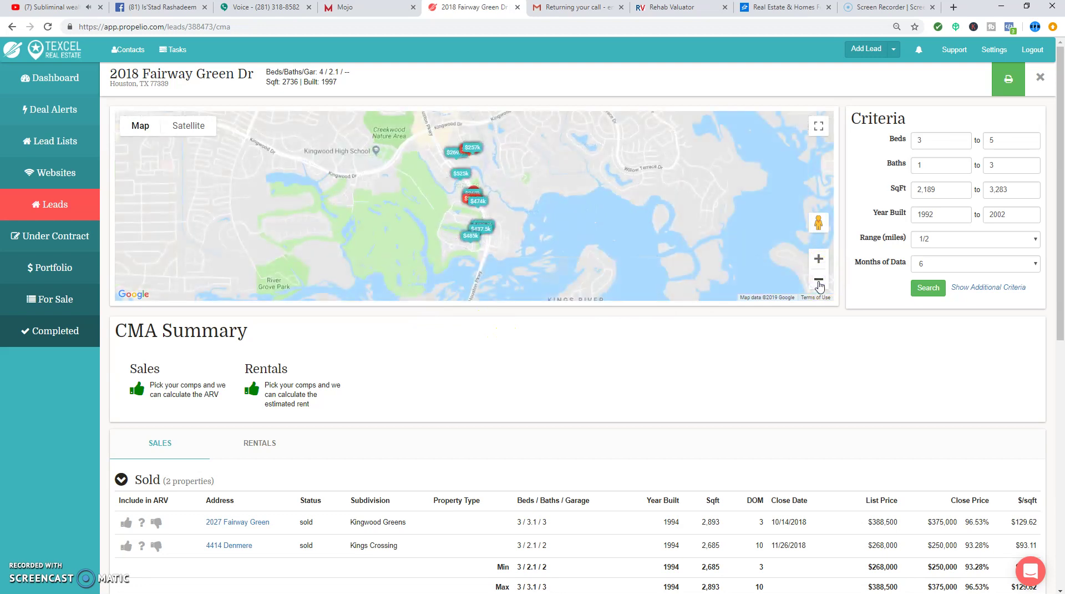
pyautogui.click(820, 259)
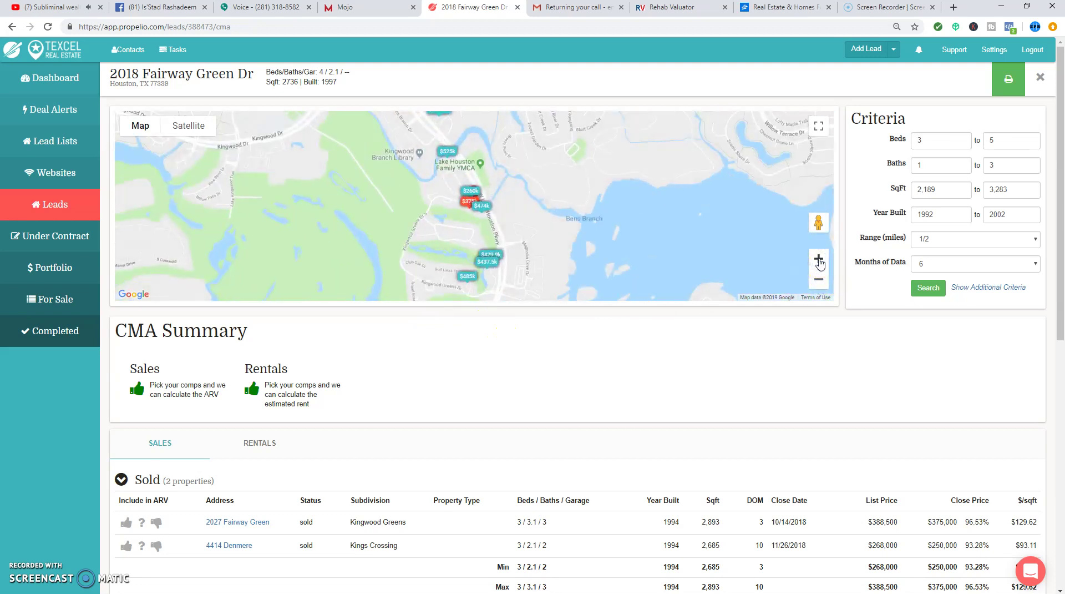
pyautogui.click(191, 133)
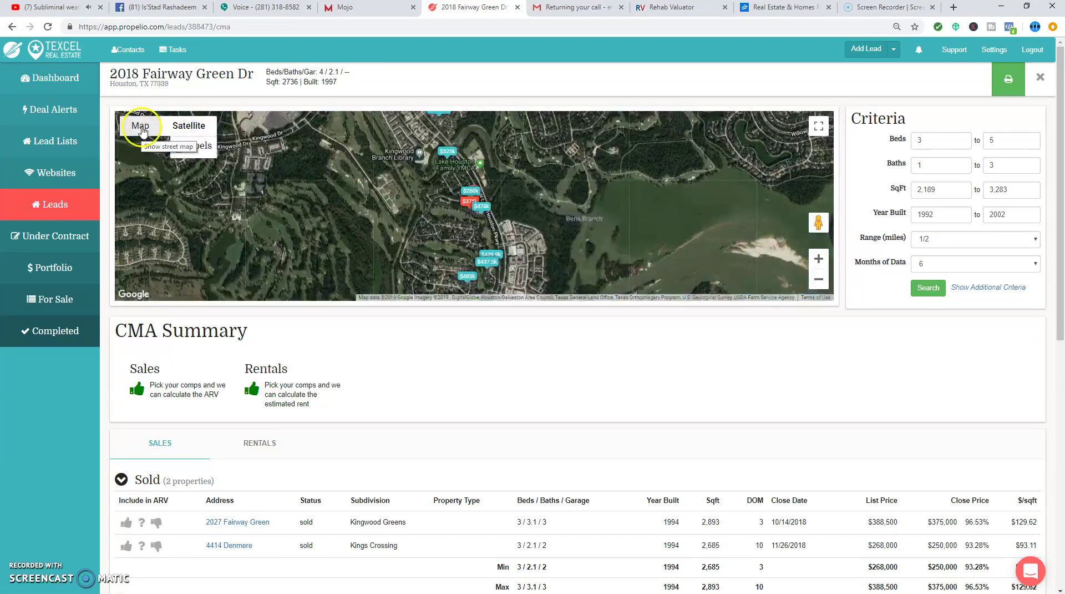
pyautogui.click(141, 127)
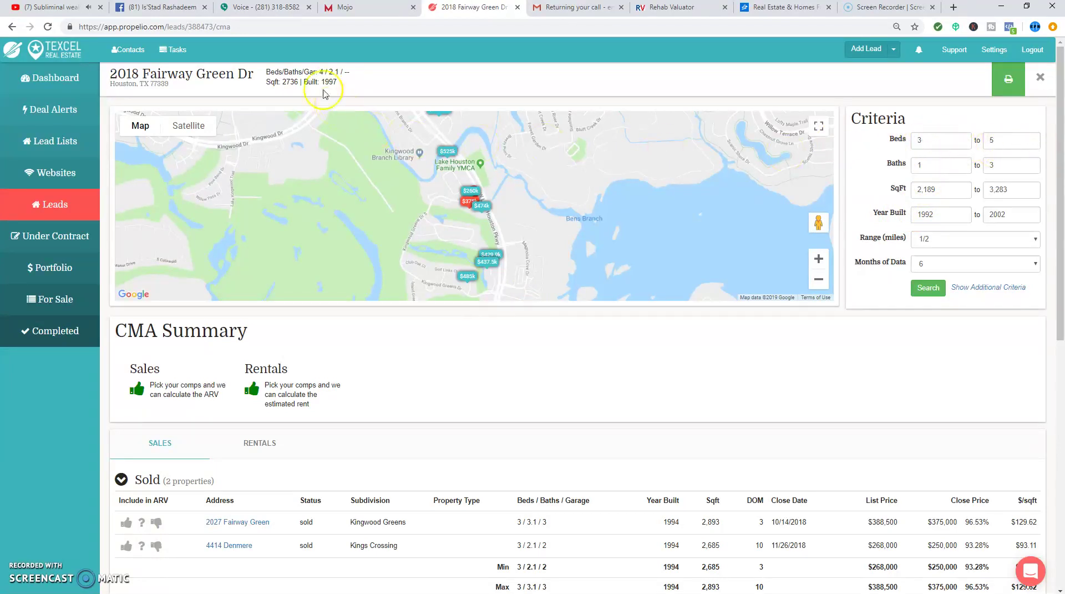
pyautogui.scroll(-2, 550, 301)
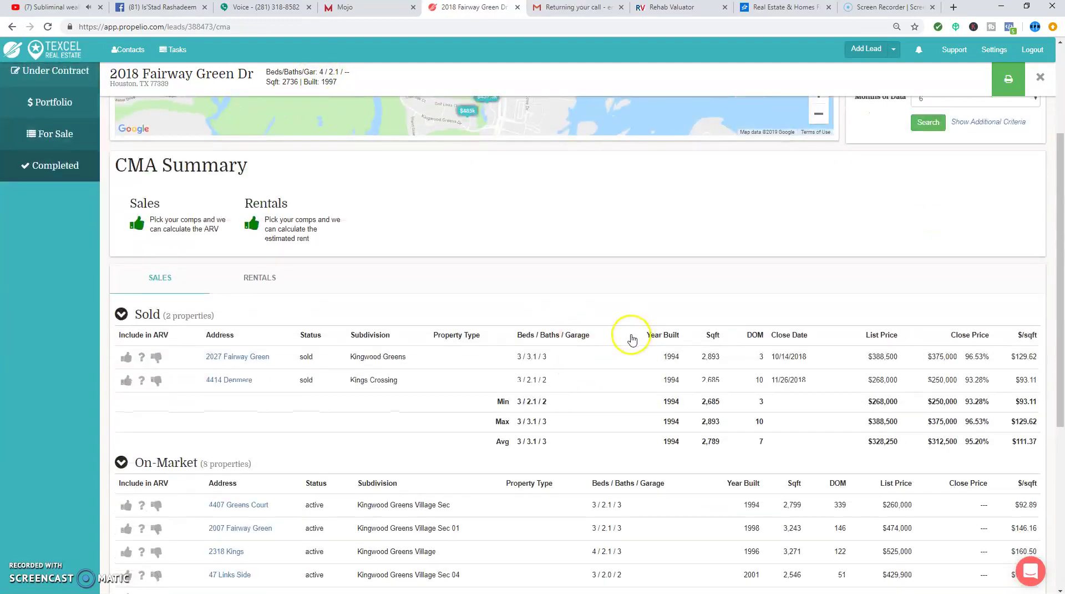
pyautogui.scroll(2, 628, 335)
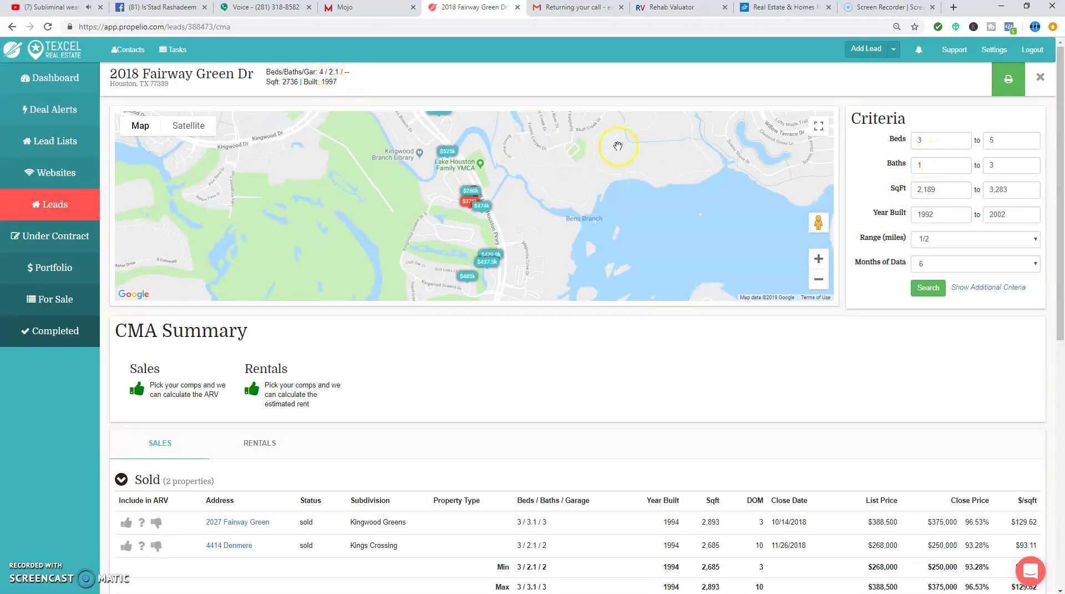
# - Adjust the minimum baths and the square-footage range in the comp criteria
pyautogui.doubleClick(935, 166)
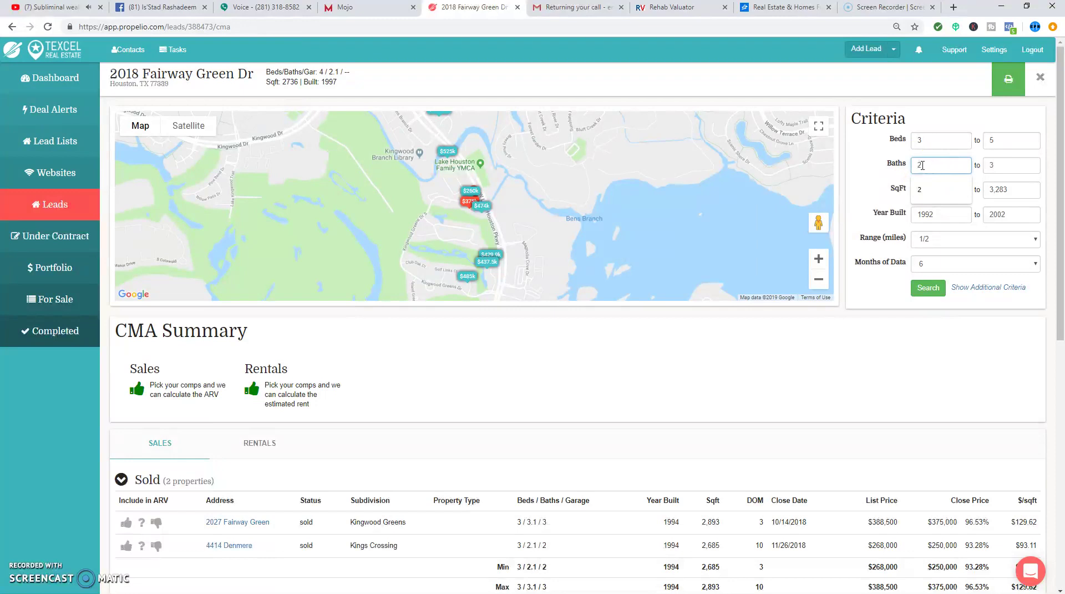
pyautogui.click(976, 352)
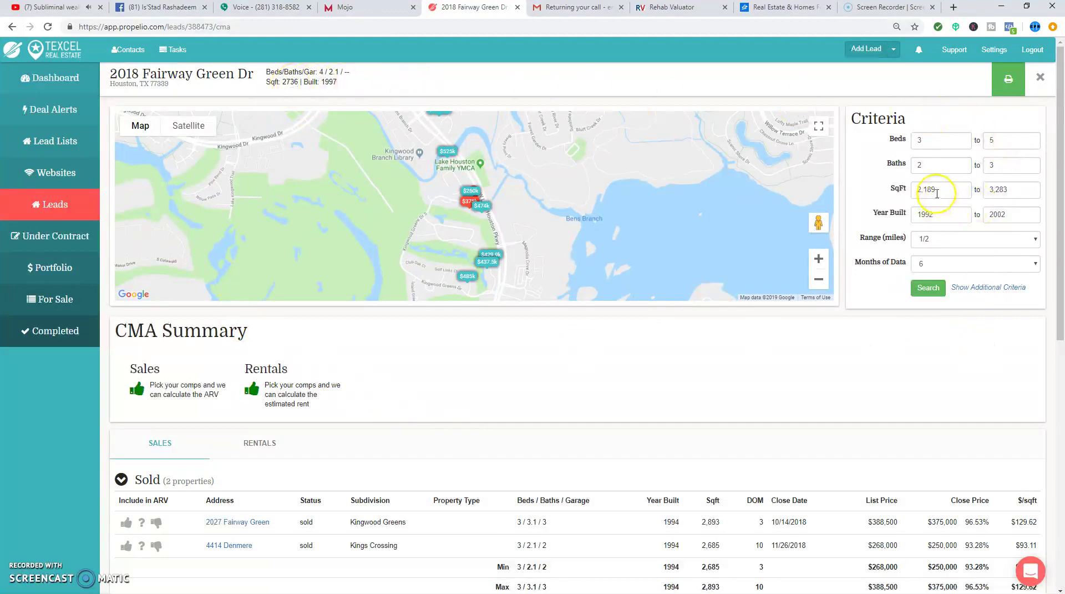
pyautogui.scroll(-2, 849, 285)
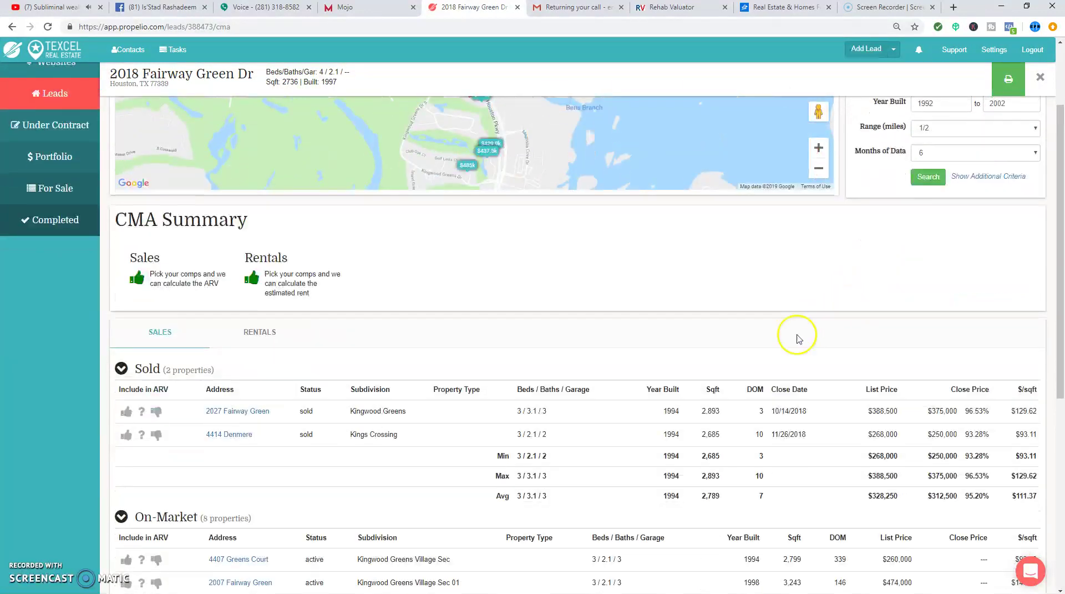
pyautogui.scroll(2, 777, 422)
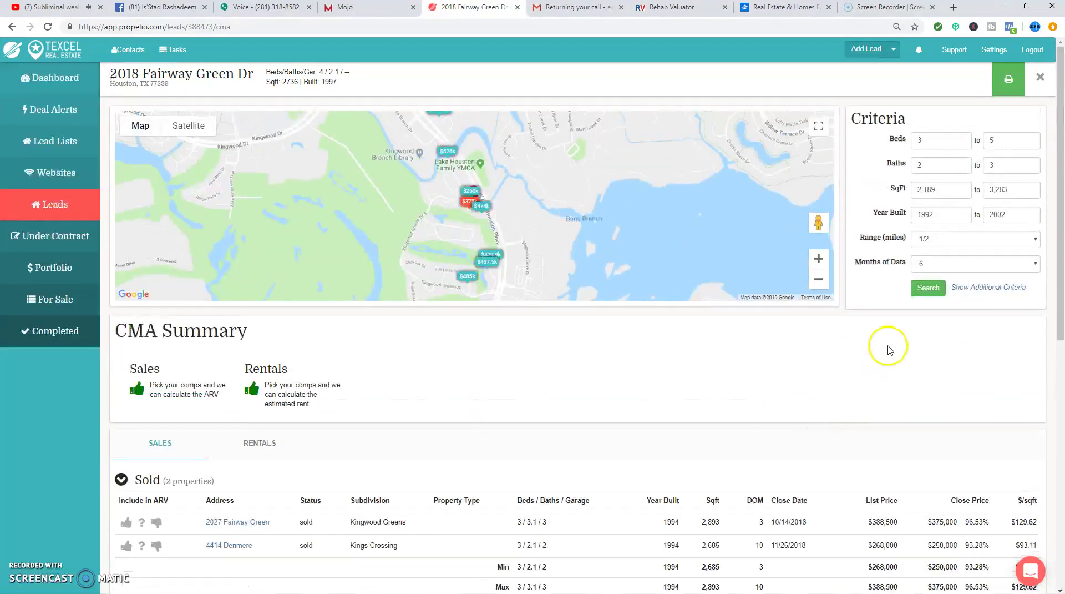
pyautogui.moveTo(924, 189); pyautogui.dragTo(967, 190)
pyautogui.write('000')
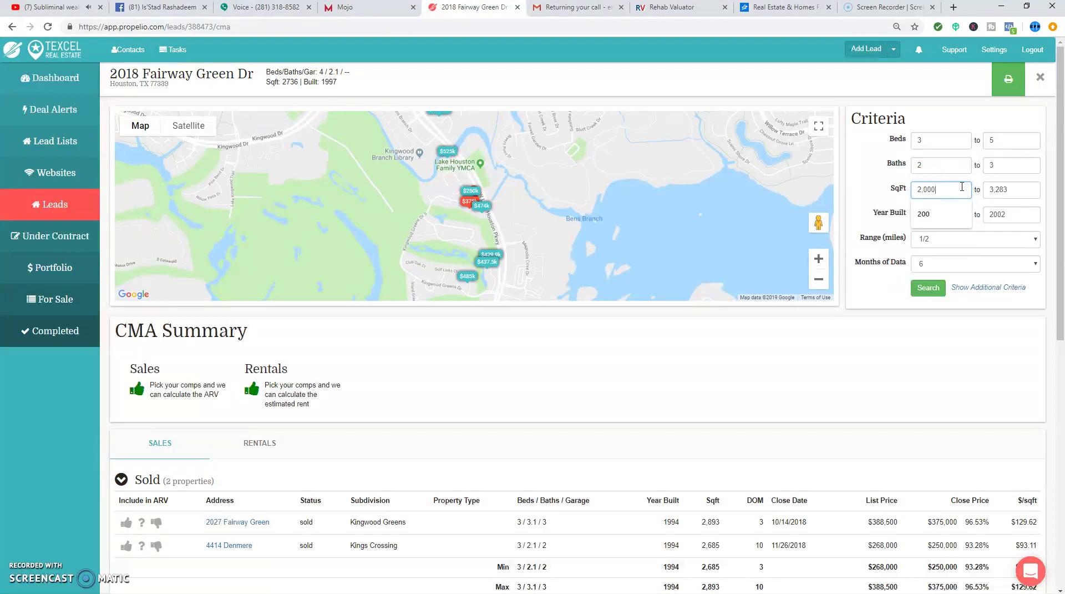
pyautogui.moveTo(997, 189); pyautogui.dragTo(1019, 189)
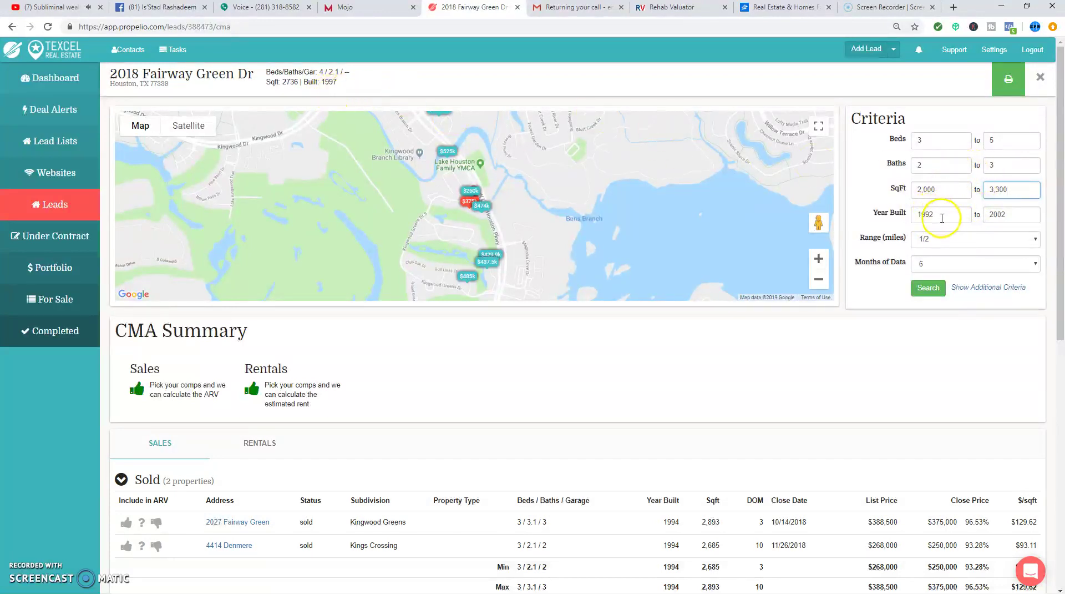
# - Set the latest year built to 2019 and rerun the search, giving 4 sold comps
pyautogui.doubleClick(996, 219)
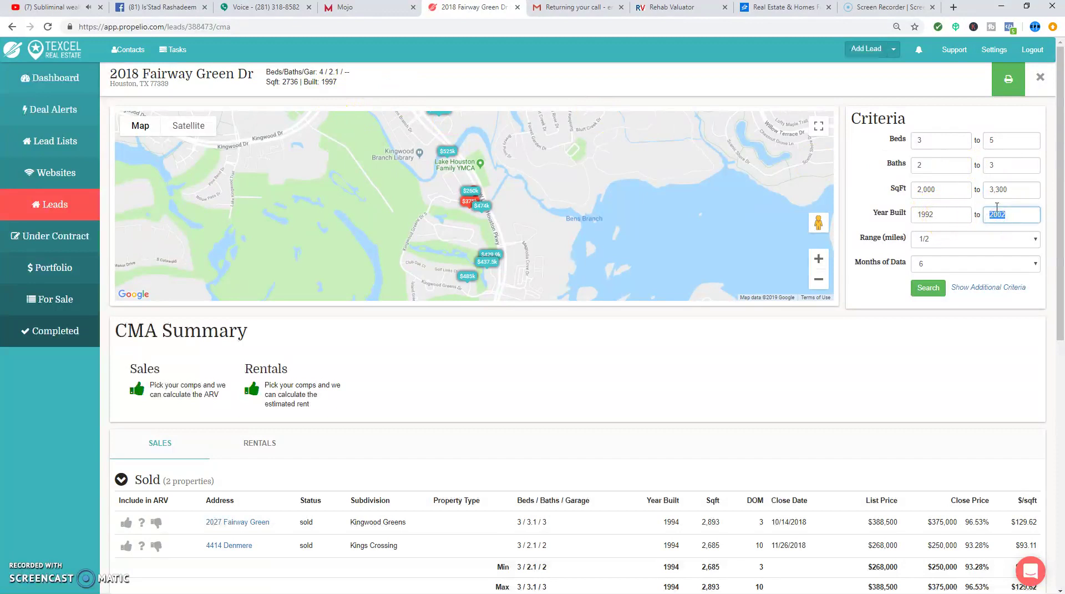
pyautogui.write('2019')
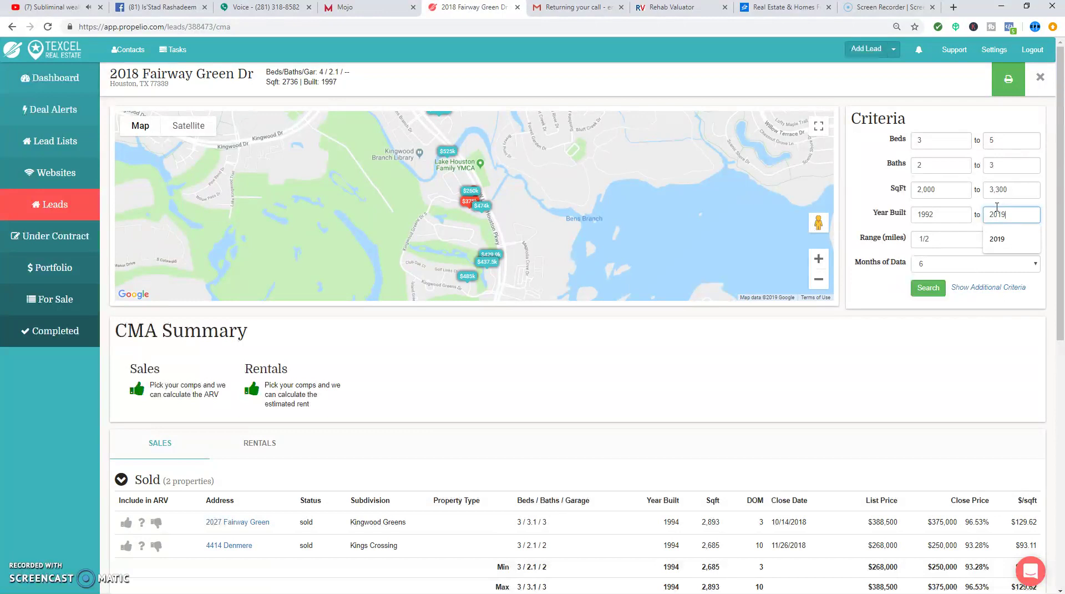
pyautogui.click(869, 327)
pyautogui.click(923, 290)
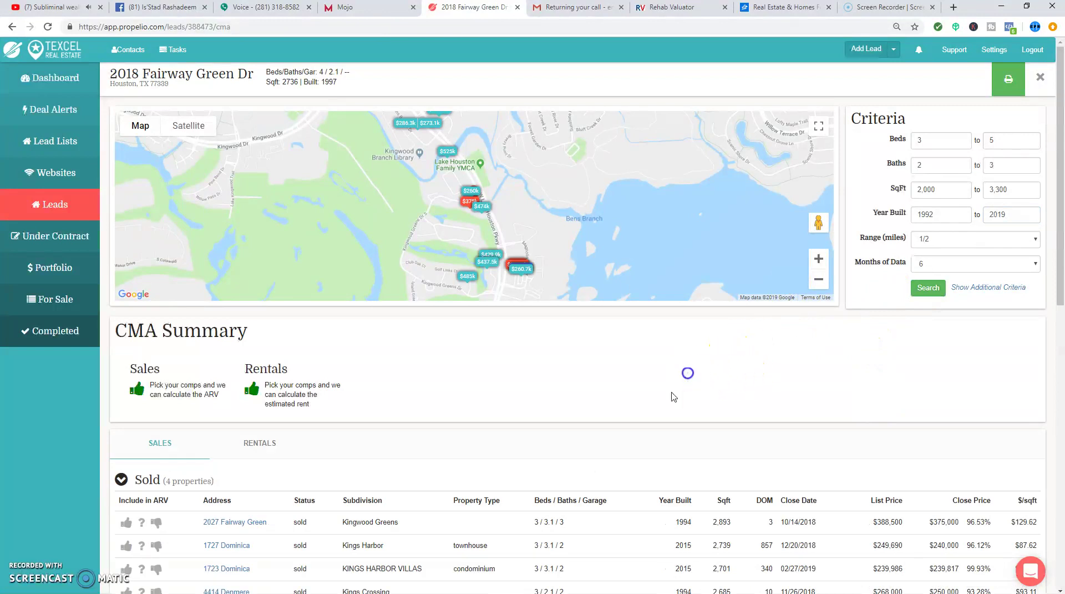
pyautogui.scroll(-3, 580, 434)
pyautogui.click(127, 427)
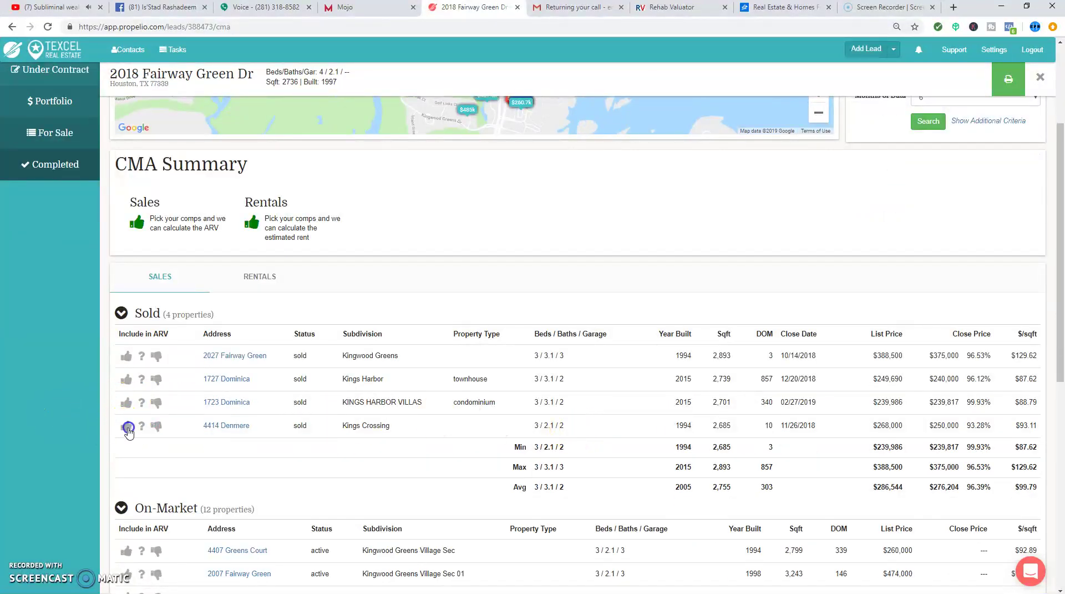
pyautogui.click(129, 432)
pyautogui.click(127, 413)
pyautogui.click(126, 387)
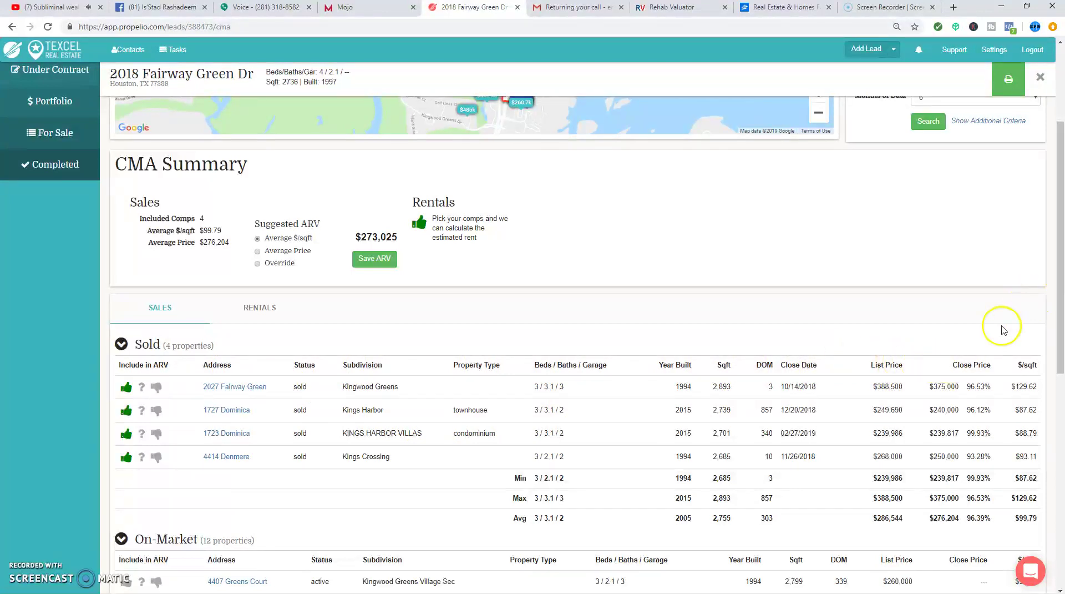
# - Sort the sold comps by close price, highest first, and zoom the map around the subject
pyautogui.click(972, 364)
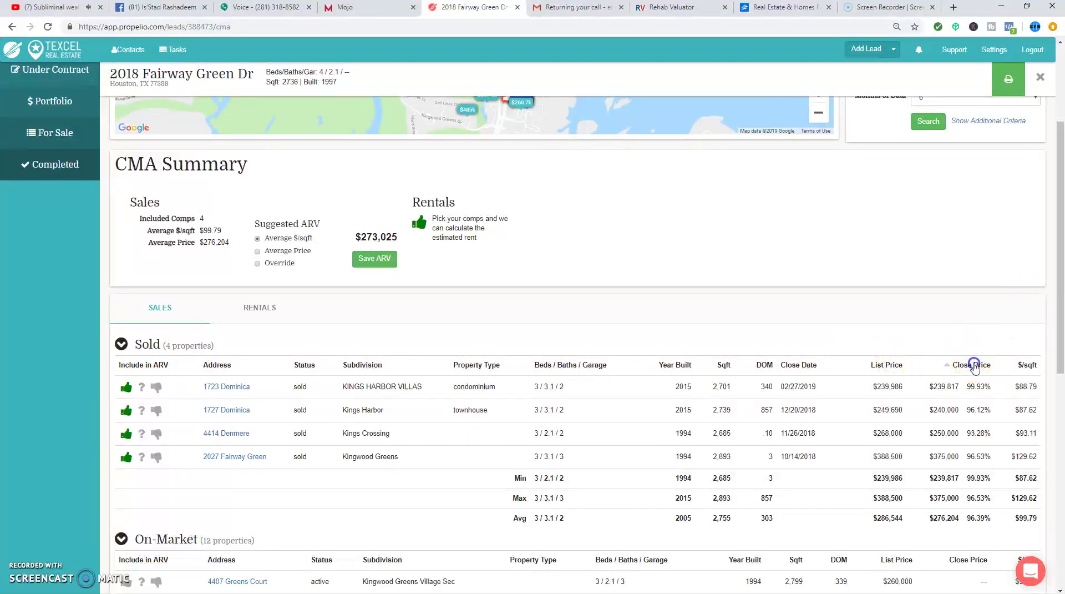
pyautogui.click(977, 370)
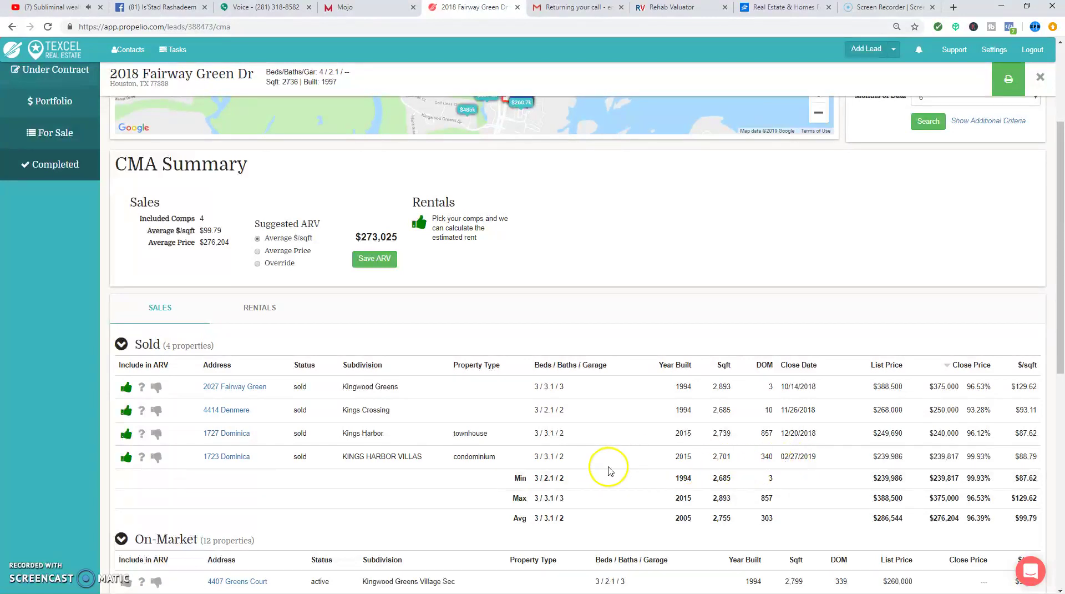
pyautogui.scroll(3, 523, 433)
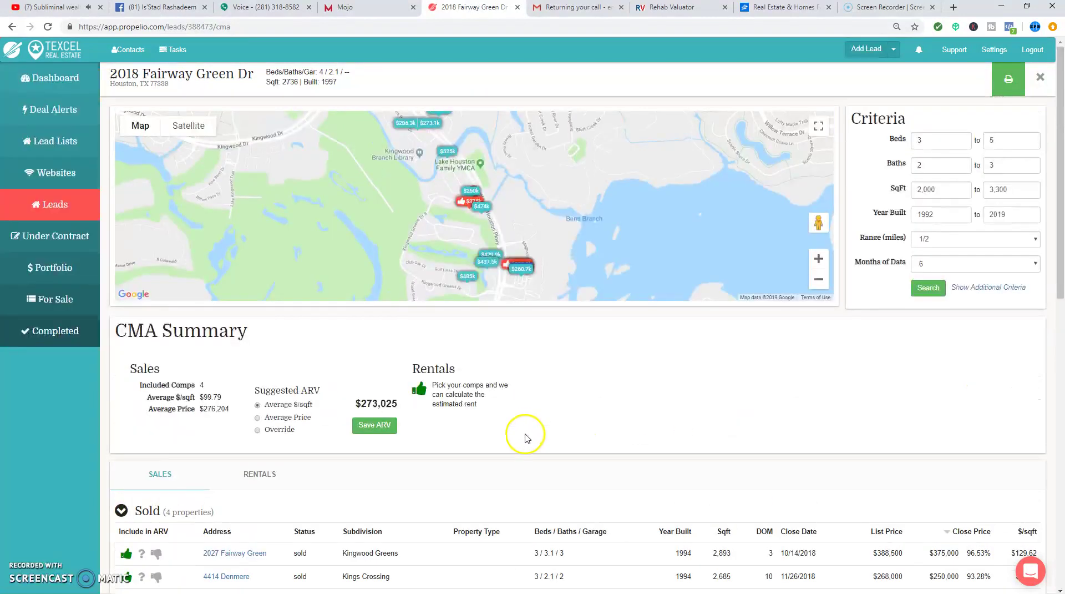
pyautogui.click(812, 264)
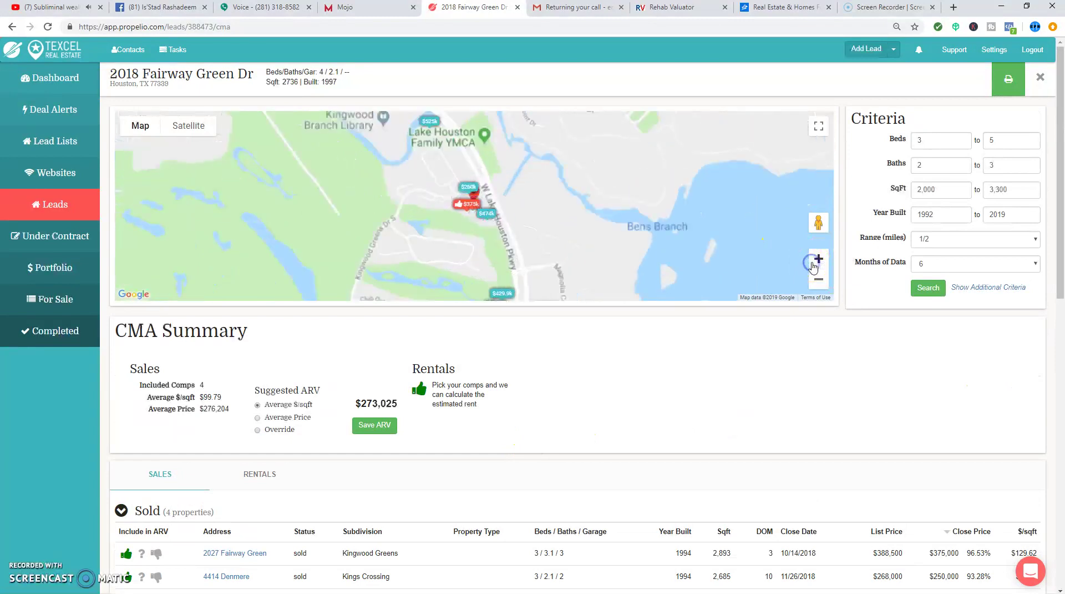
pyautogui.moveTo(635, 192)
pyautogui.mouseDown()
pyautogui.moveTo(627, 201)
pyautogui.moveTo(635, 183)
pyautogui.mouseUp()
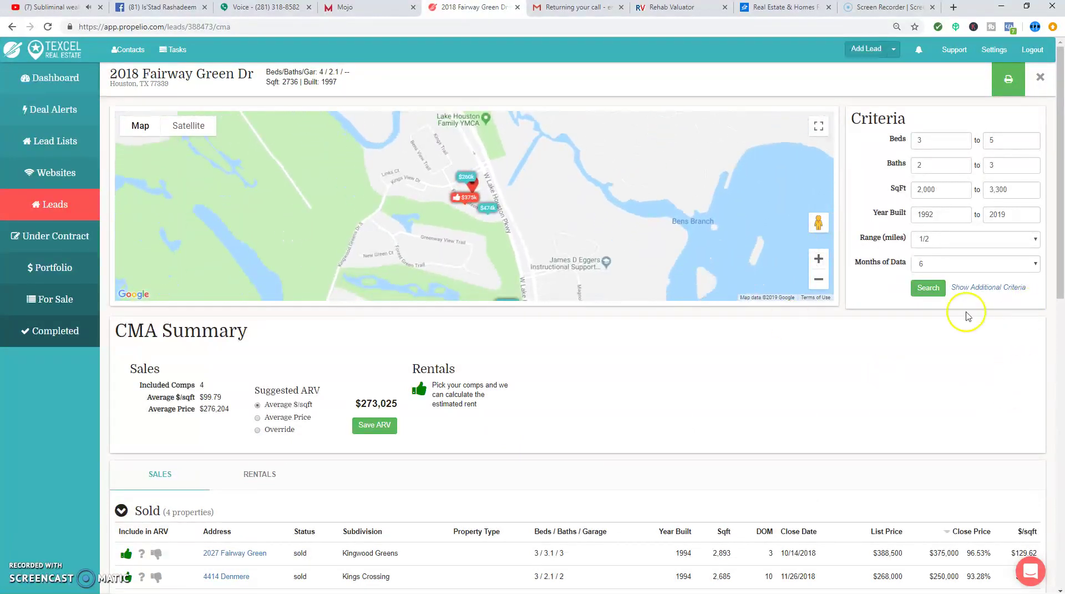
# - Base the suggested ARV on Average Price, making it $276,204
pyautogui.scroll(-5, 564, 435)
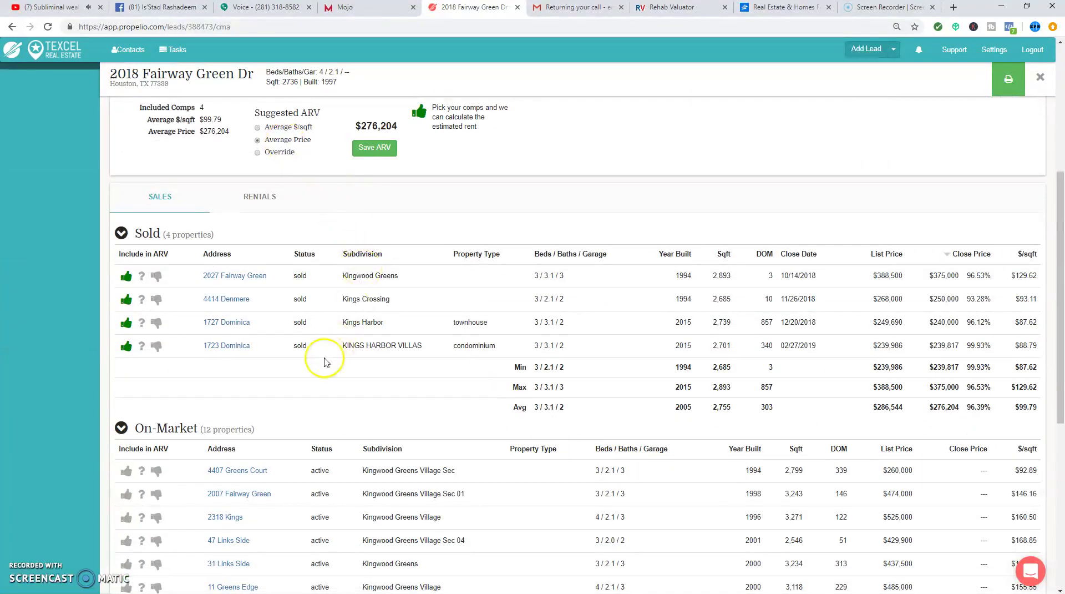
pyautogui.scroll(3, 328, 358)
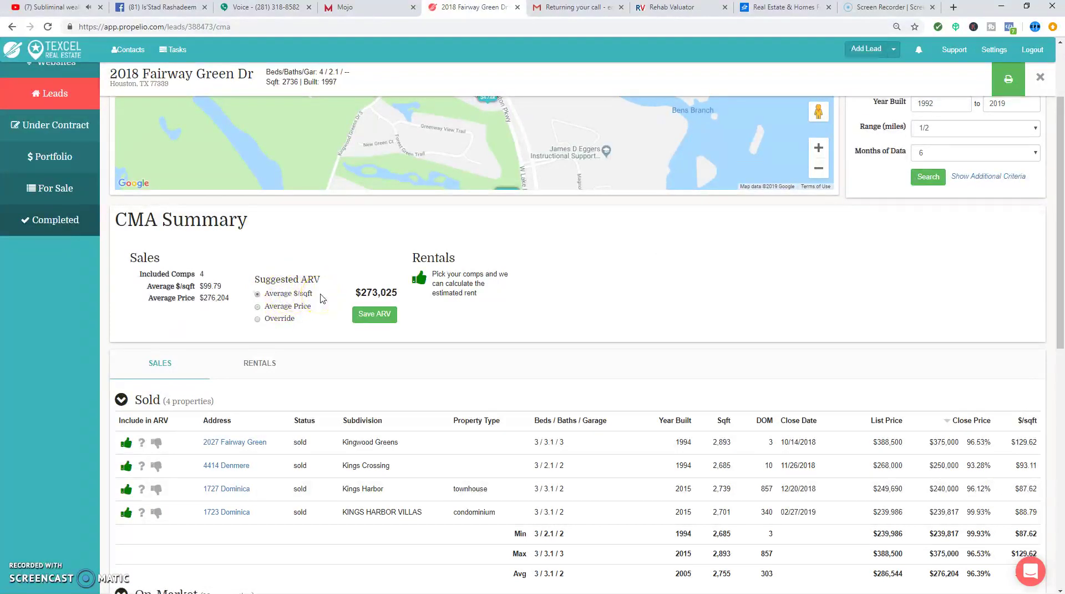
pyautogui.click(293, 304)
pyautogui.scroll(-1, 850, 418)
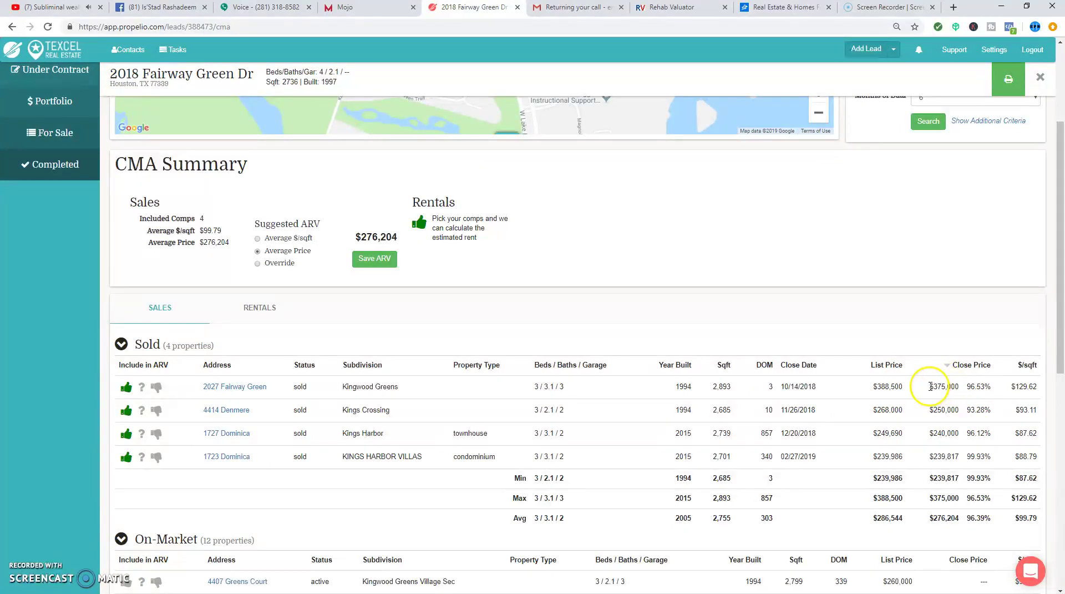
pyautogui.moveTo(961, 390); pyautogui.dragTo(944, 413)
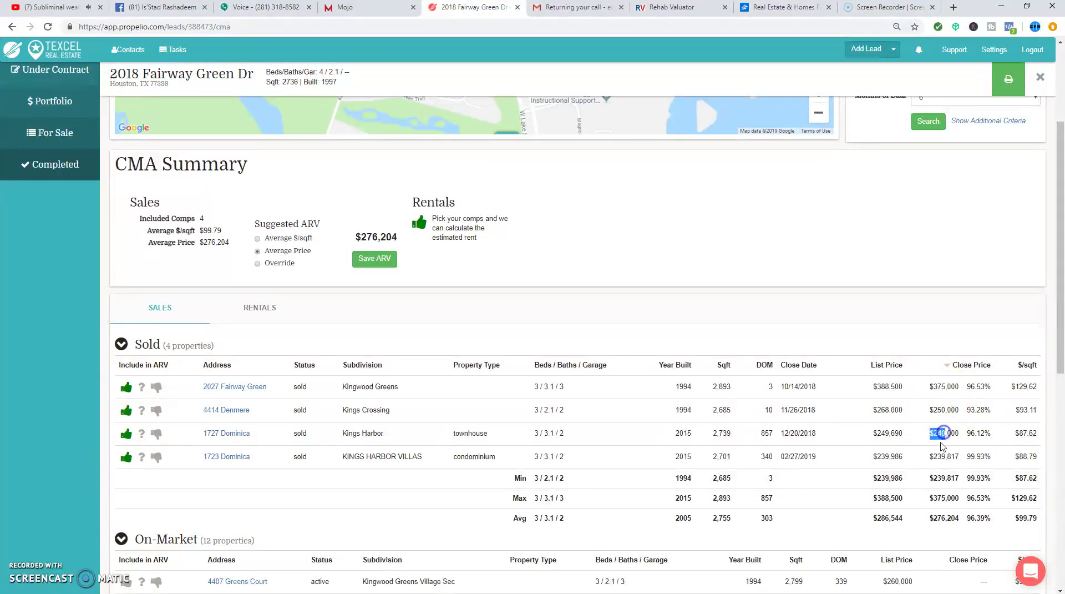
pyautogui.moveTo(950, 455); pyautogui.dragTo(951, 456)
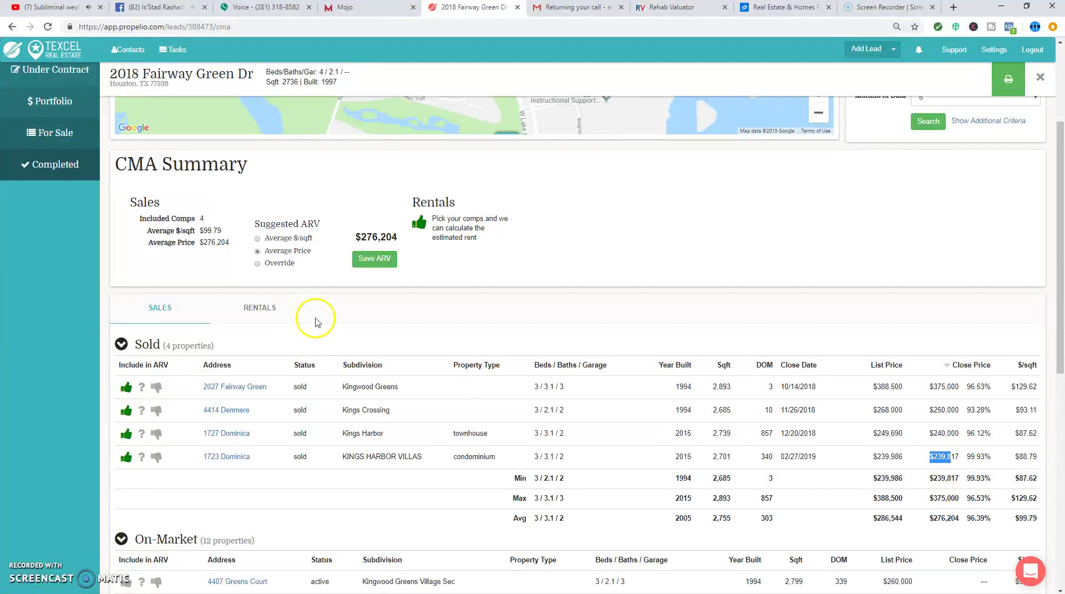
pyautogui.click(233, 454)
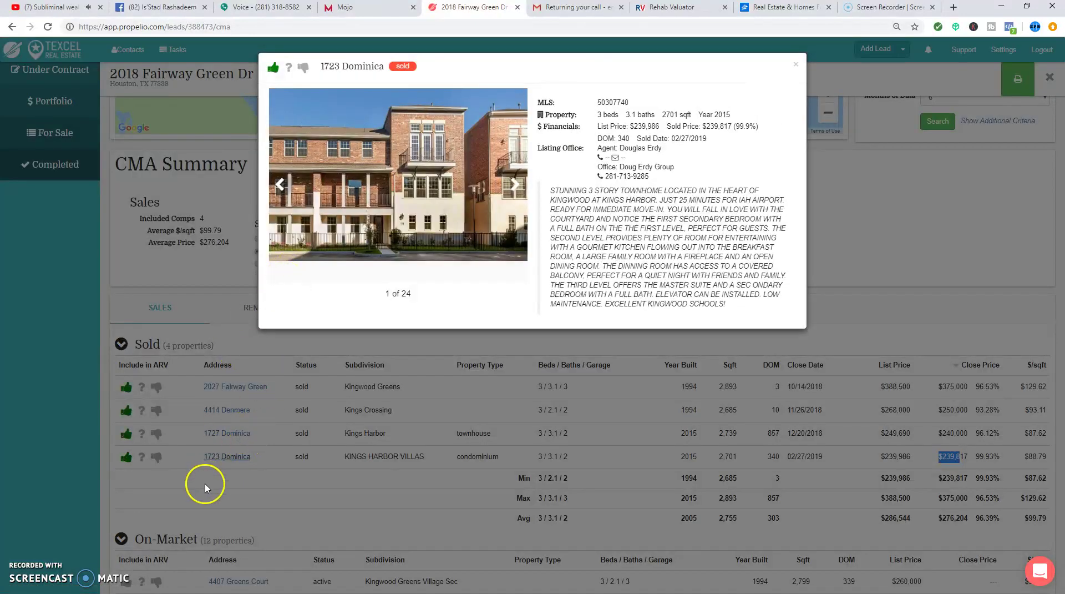
pyautogui.click(233, 434)
pyautogui.click(234, 432)
pyautogui.click(240, 409)
pyautogui.click(239, 411)
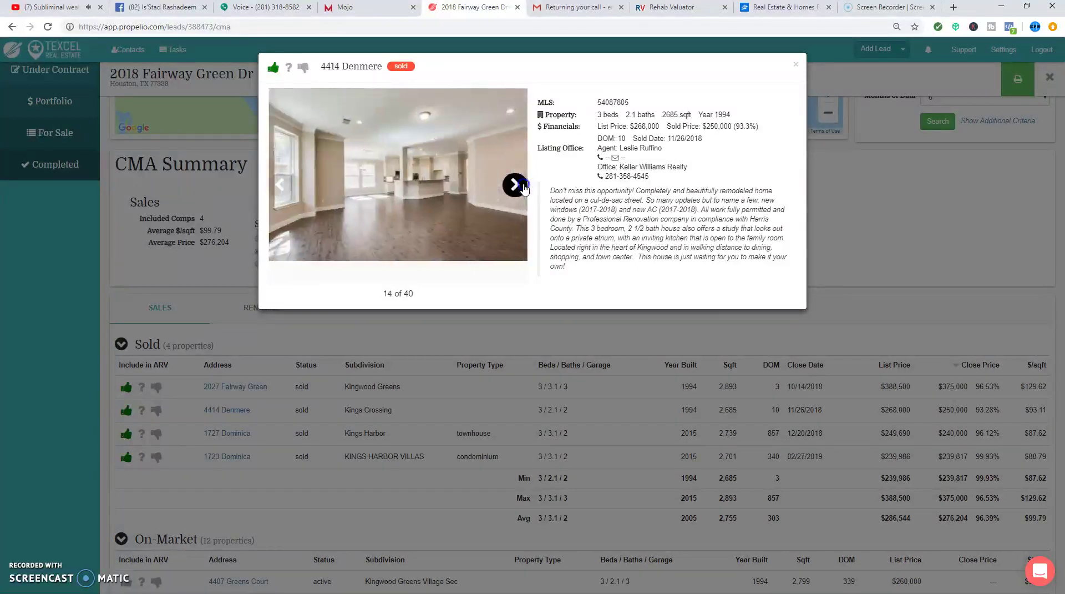
pyautogui.click(262, 389)
pyautogui.click(261, 390)
pyautogui.click(471, 194)
pyautogui.click(472, 194)
pyautogui.click(472, 195)
pyautogui.click(472, 194)
pyautogui.click(472, 195)
pyautogui.click(473, 195)
pyautogui.click(473, 194)
pyautogui.click(473, 194)
pyautogui.click(473, 195)
pyautogui.click(473, 195)
pyautogui.click(473, 195)
pyautogui.click(472, 194)
pyautogui.click(473, 194)
pyautogui.click(473, 195)
pyautogui.click(473, 195)
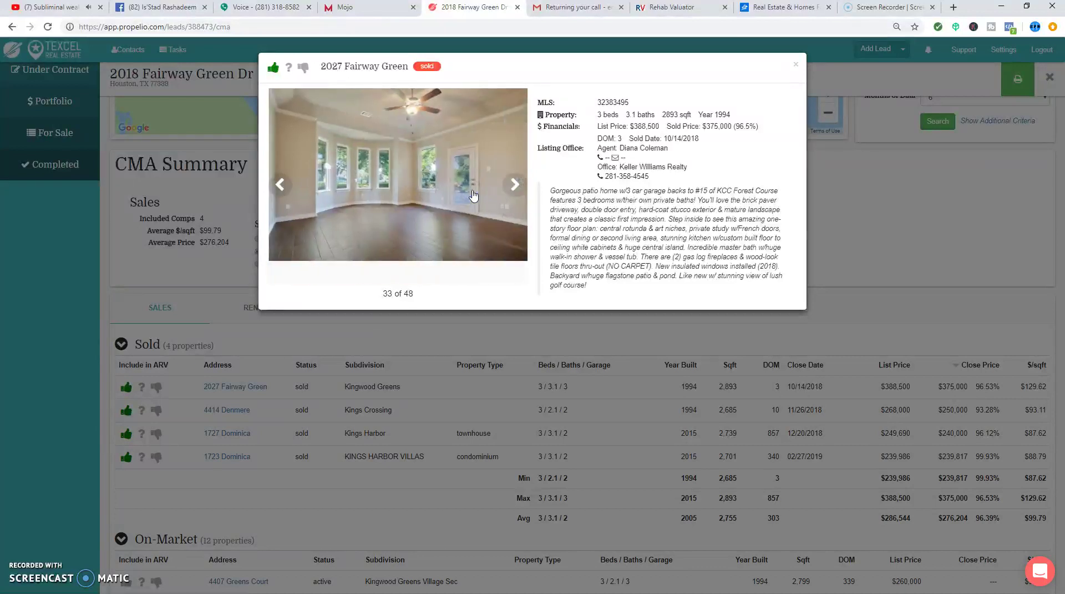
pyautogui.click(474, 193)
pyautogui.click(474, 191)
pyautogui.click(475, 192)
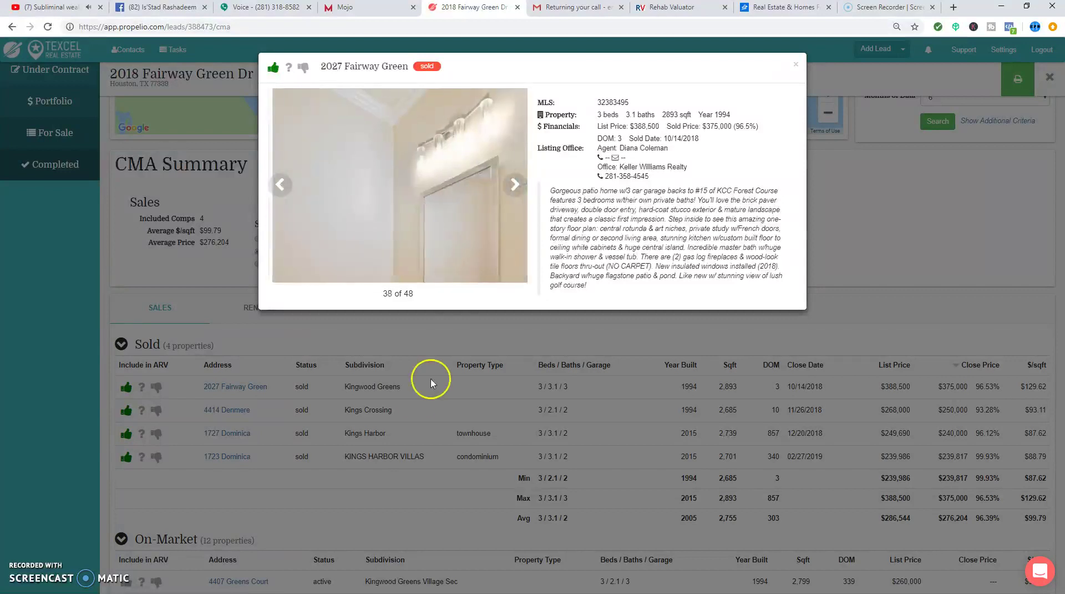
pyautogui.click(417, 393)
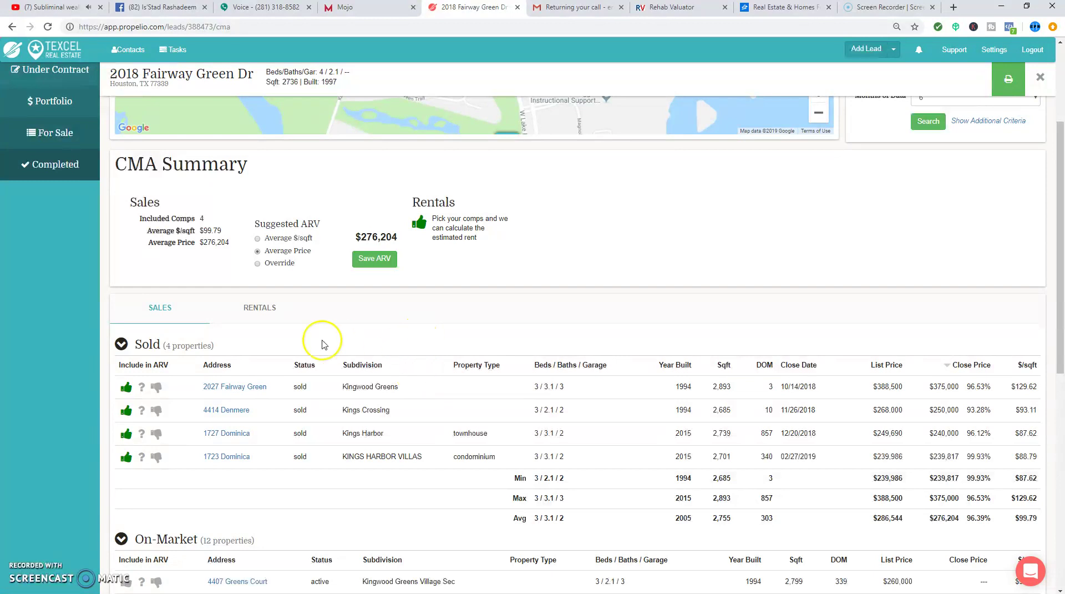
pyautogui.moveTo(161, 80); pyautogui.dragTo(120, 74)
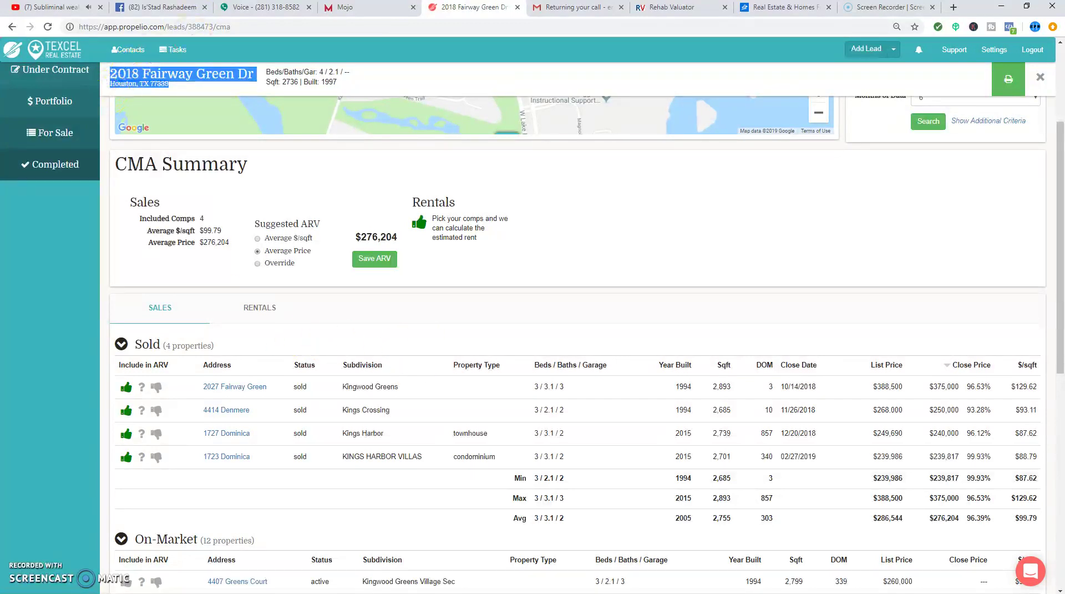
pyautogui.click(783, 7)
pyautogui.click(451, 26)
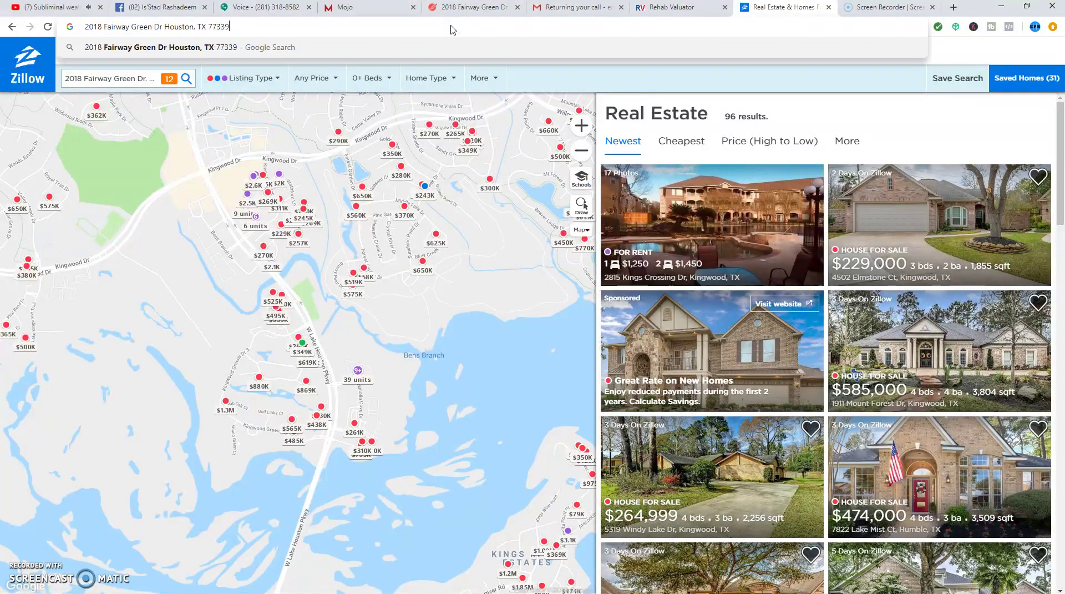
pyautogui.press('Return')
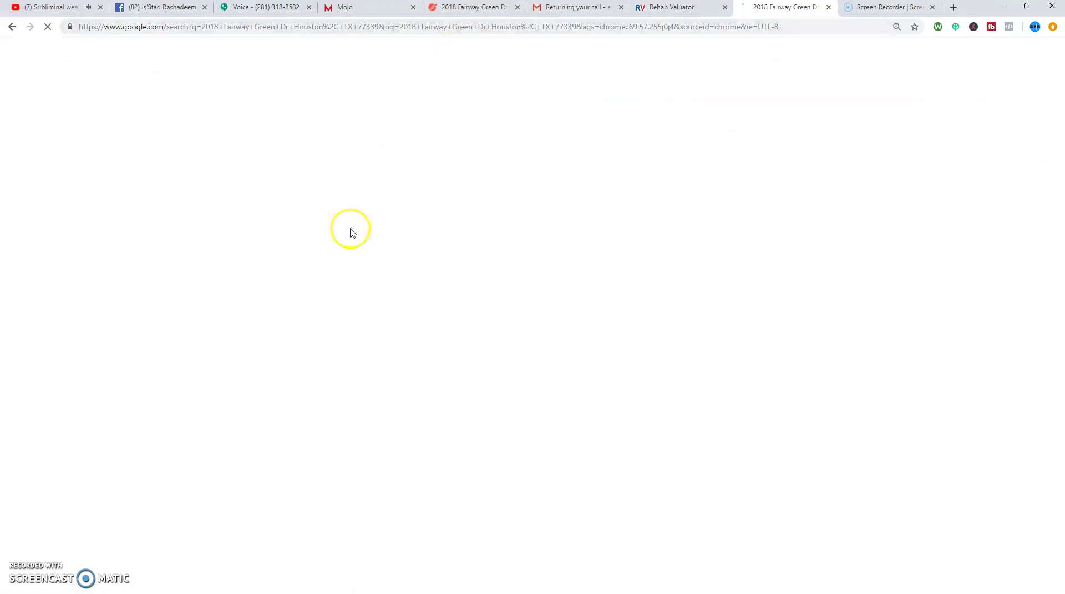
pyautogui.scroll(-3, 277, 461)
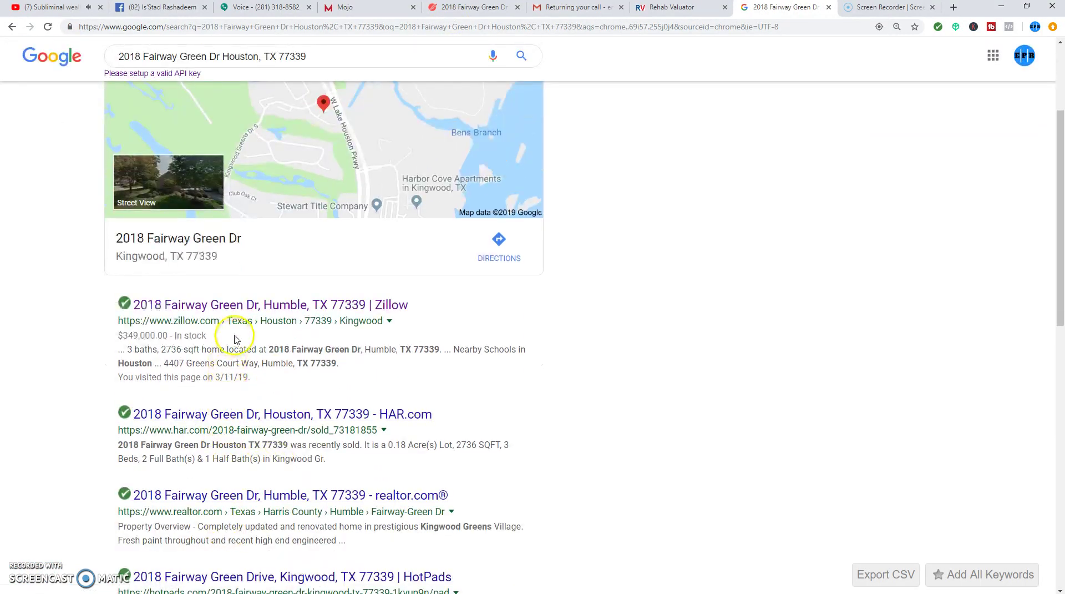
pyautogui.click(240, 307)
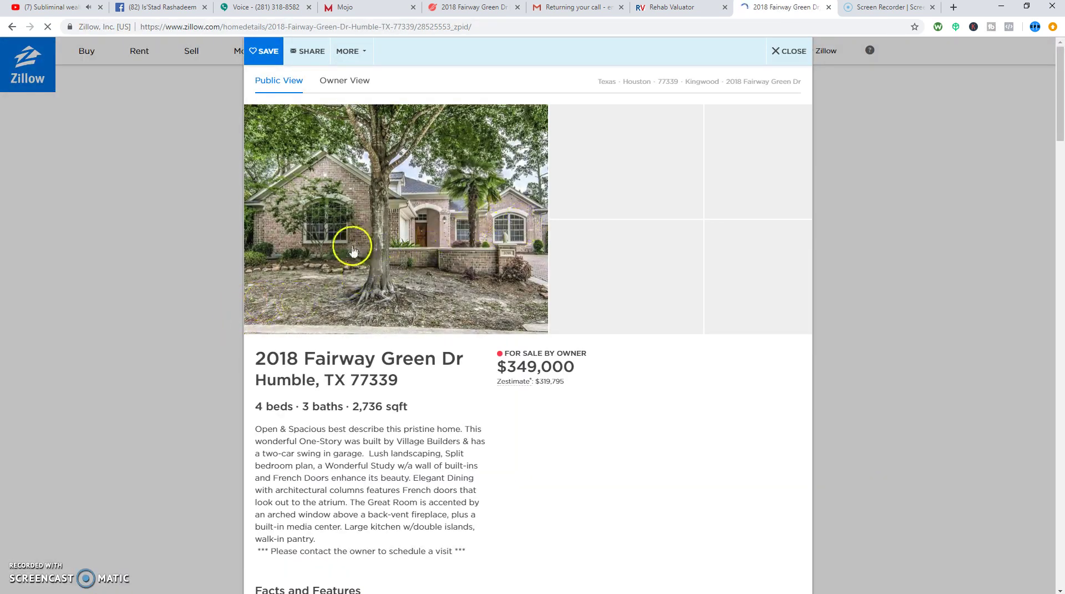
pyautogui.click(438, 245)
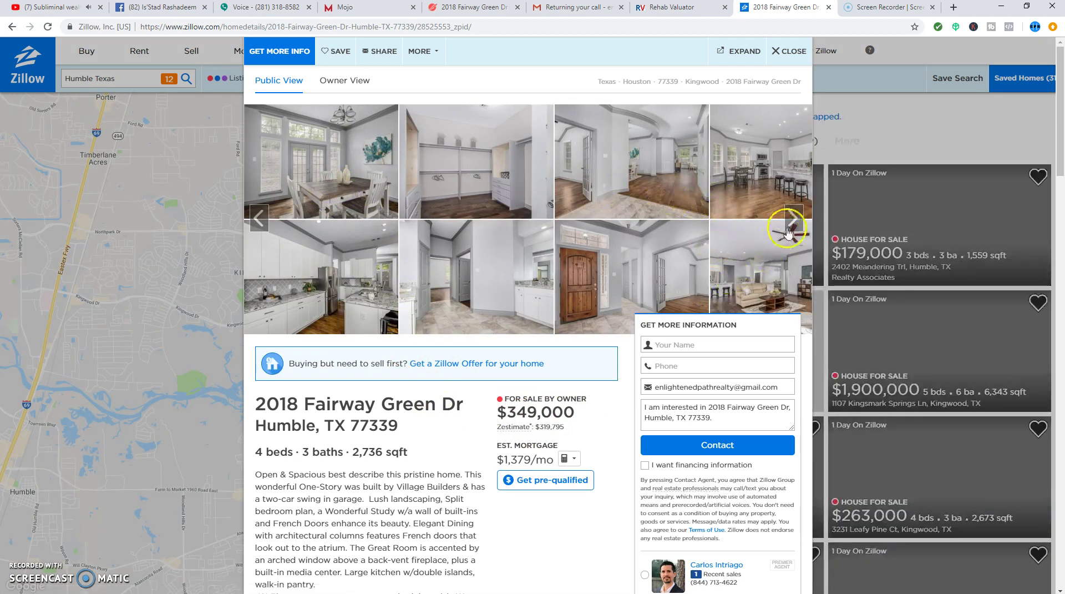
pyautogui.click(781, 227)
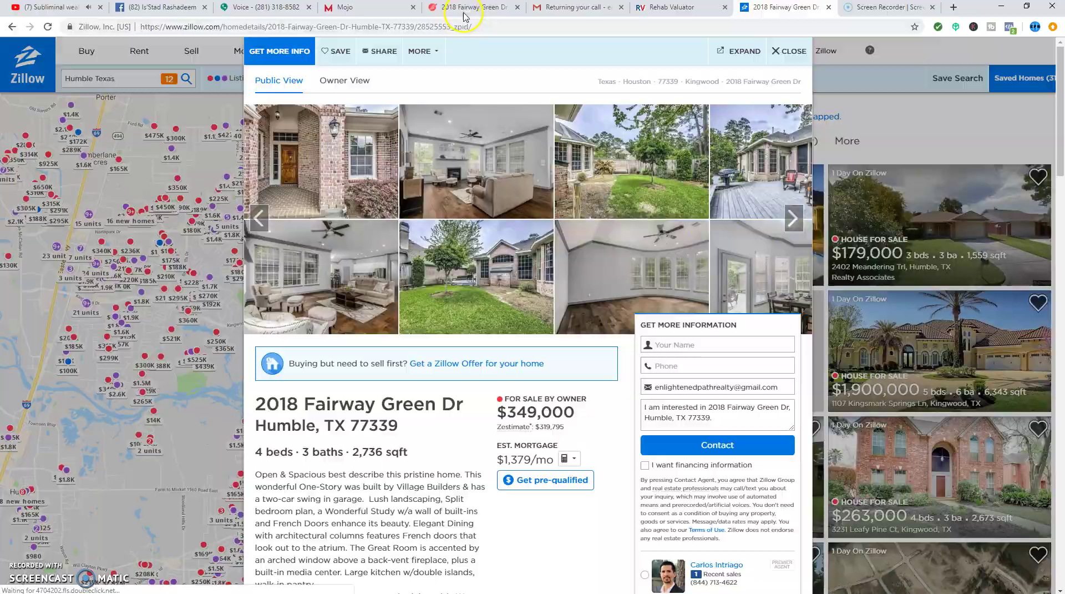
pyautogui.click(464, 8)
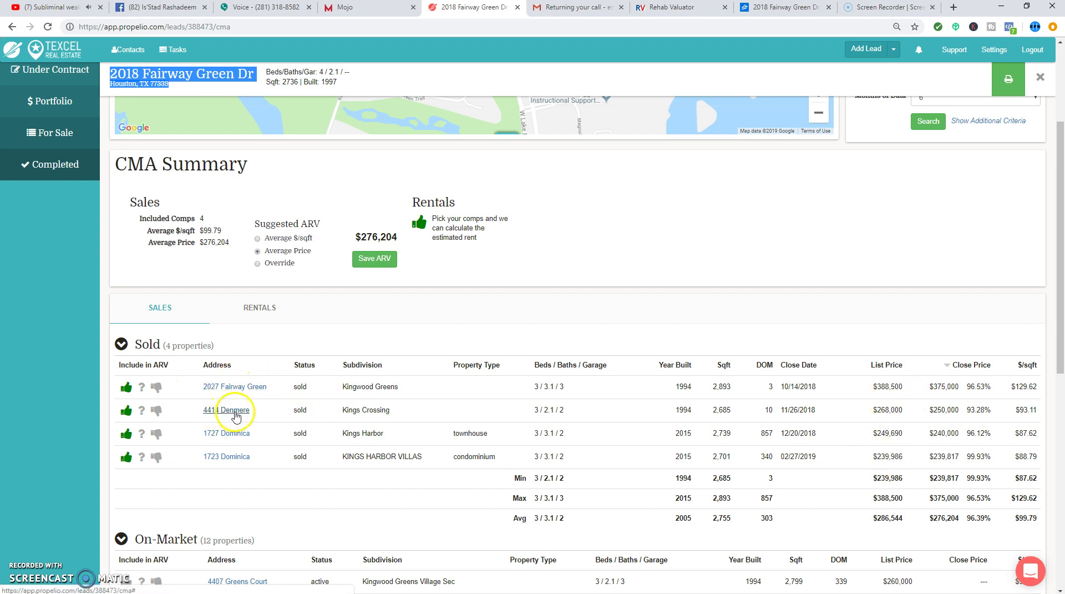
pyautogui.scroll(3, 682, 428)
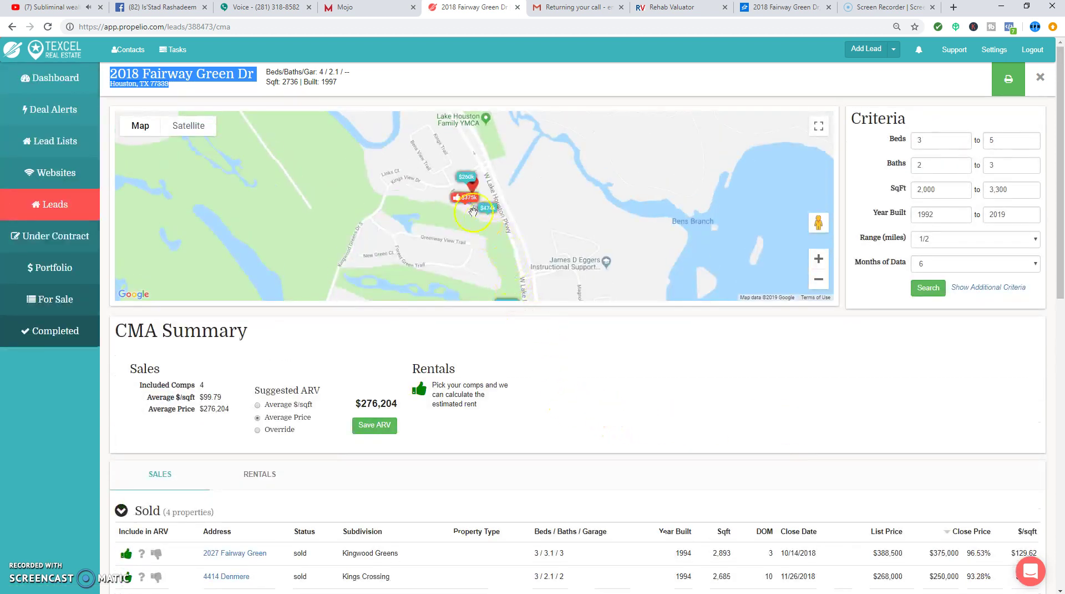
pyautogui.doubleClick(819, 260)
pyautogui.moveTo(654, 215); pyautogui.dragTo(655, 246)
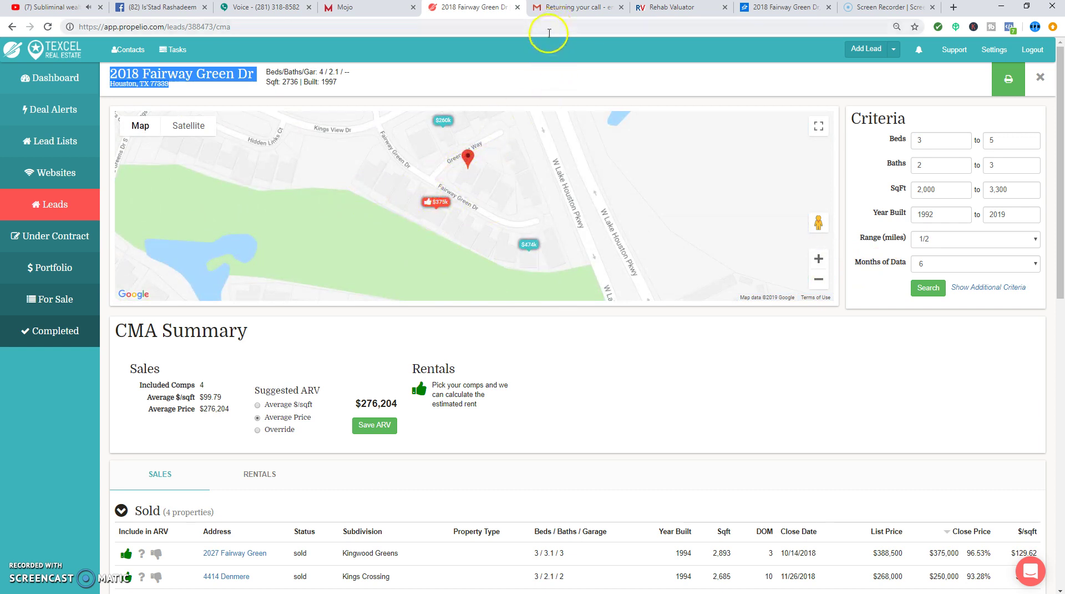
pyautogui.click(779, 7)
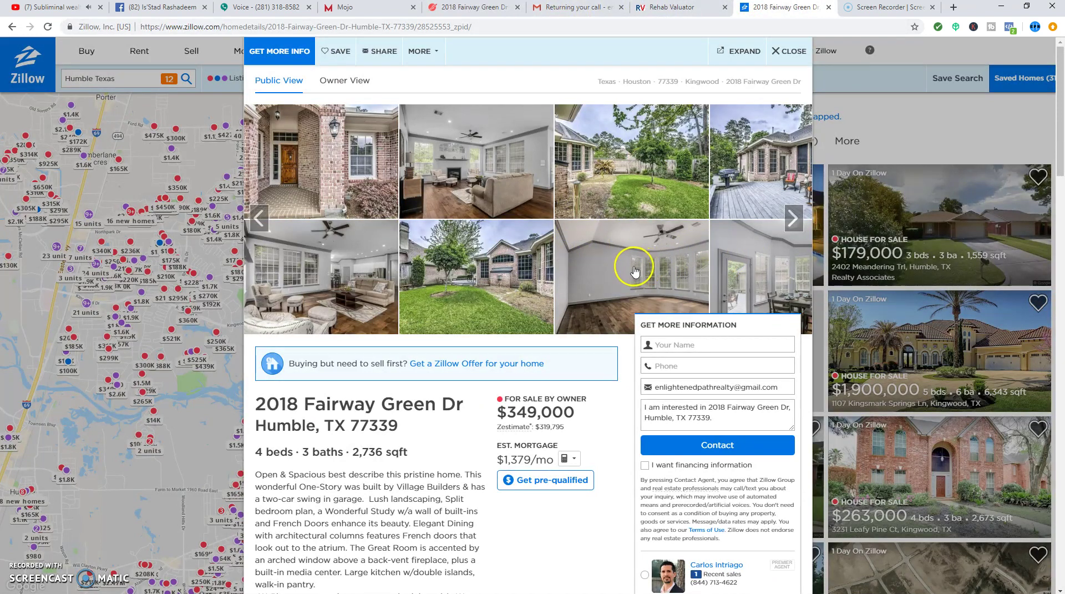
pyautogui.click(355, 270)
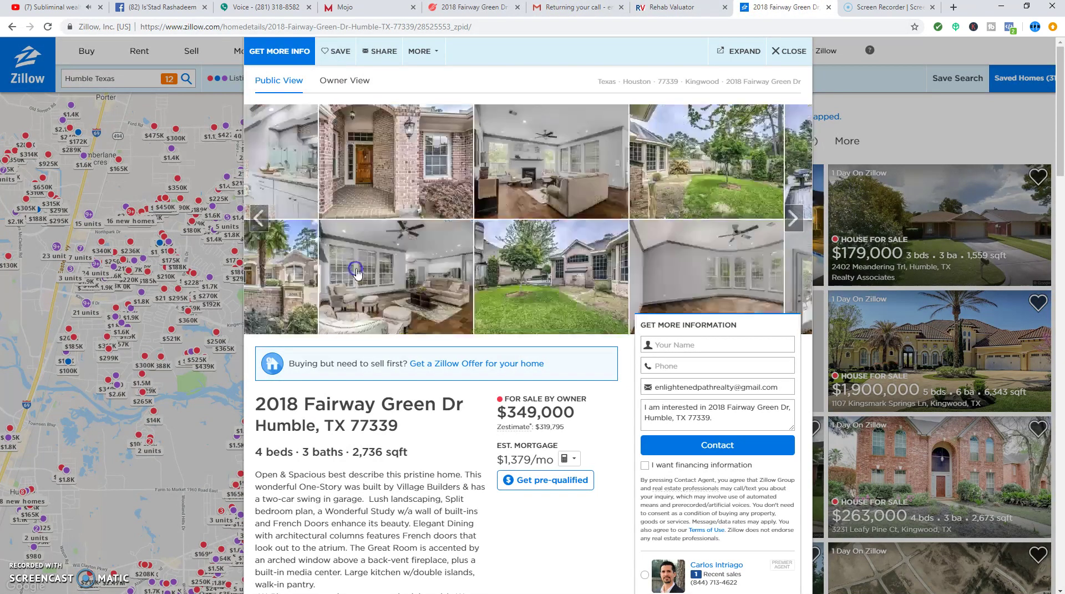
pyautogui.moveTo(355, 270); pyautogui.dragTo(383, 278)
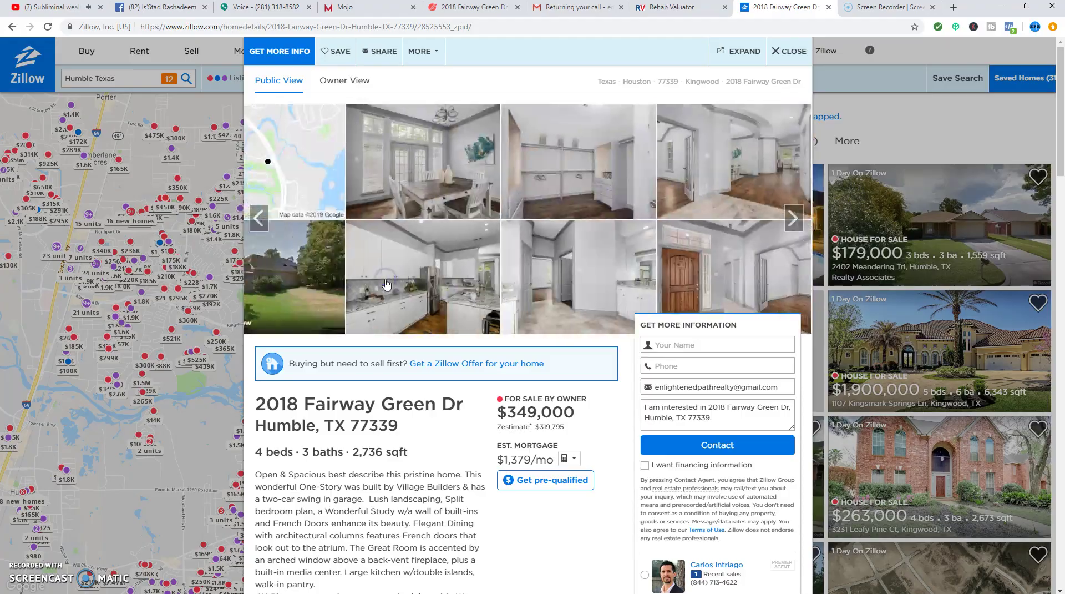
pyautogui.click(386, 281)
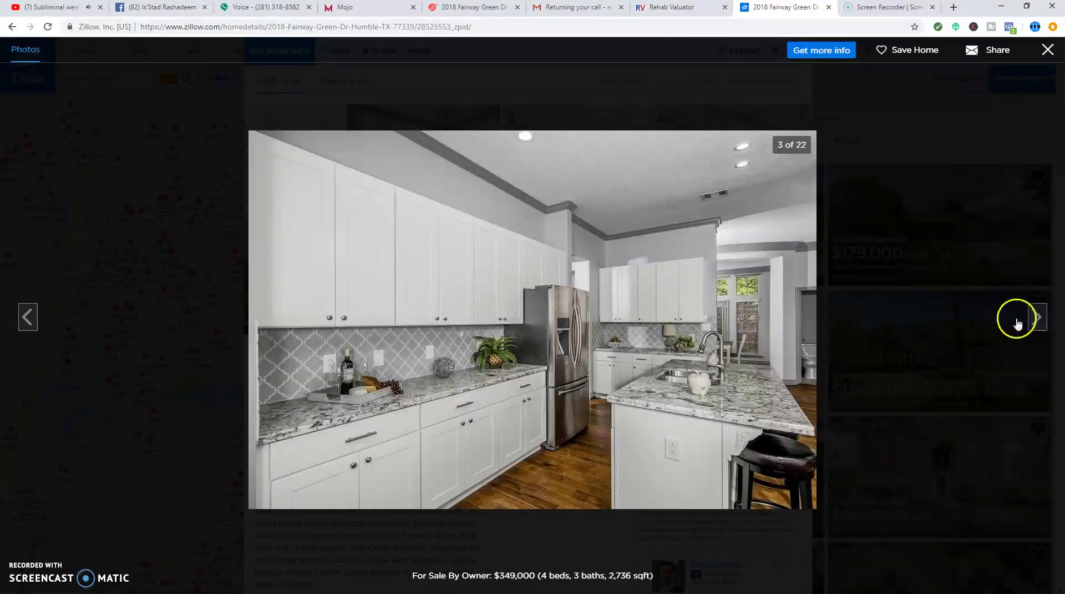
# - Page through nine more listing photos, then close the viewer and return to Propelio's CMA
pyautogui.click(1035, 321)
pyautogui.click(1036, 321)
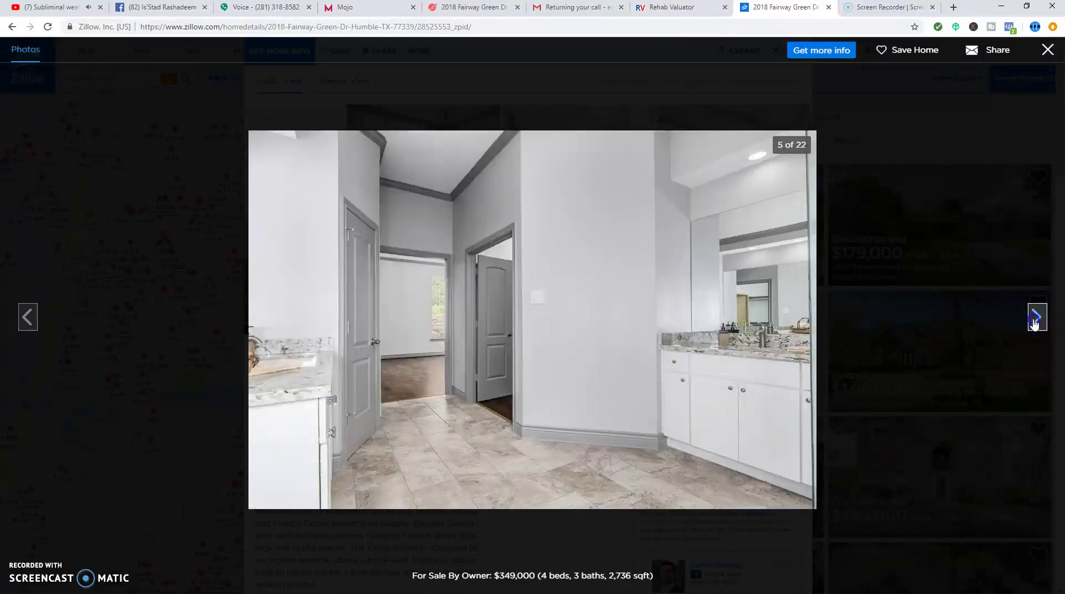
pyautogui.click(1035, 323)
pyautogui.click(1035, 322)
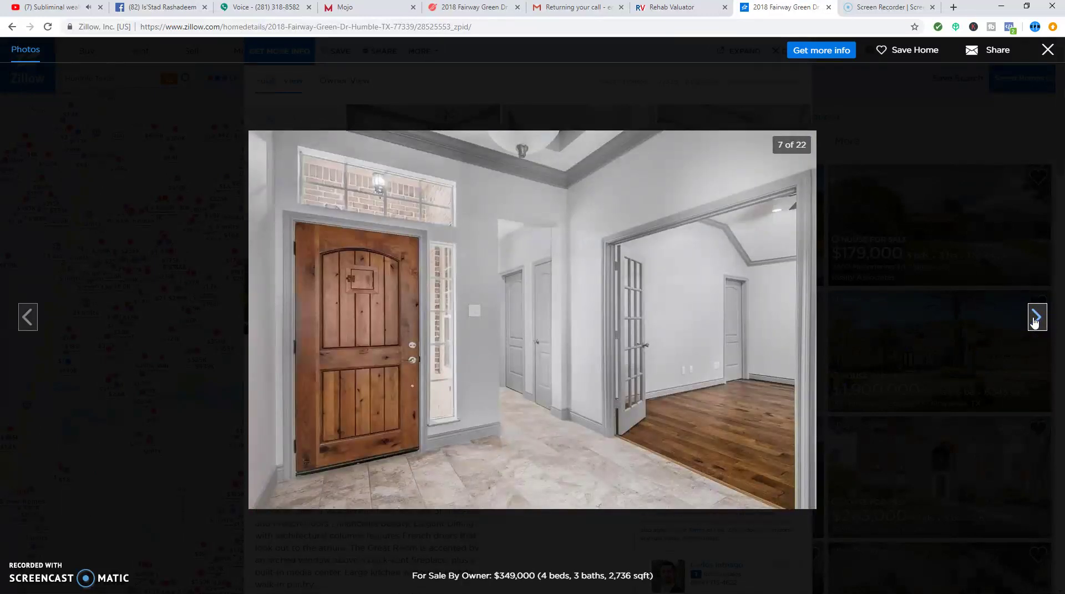
pyautogui.click(1035, 321)
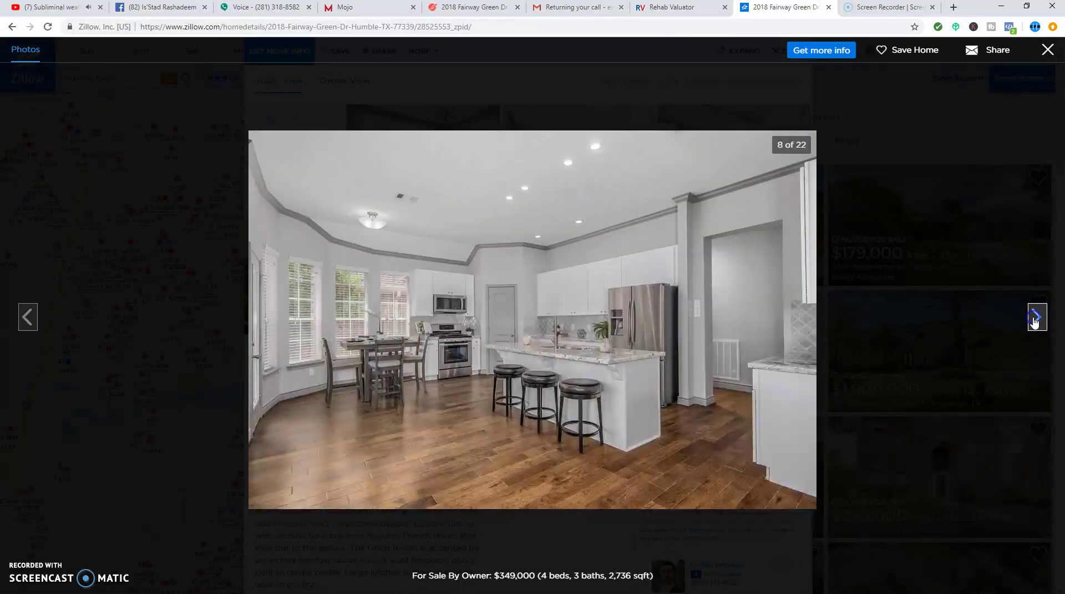
pyautogui.click(1036, 321)
pyautogui.click(1036, 321)
pyautogui.click(1035, 321)
pyautogui.click(1036, 321)
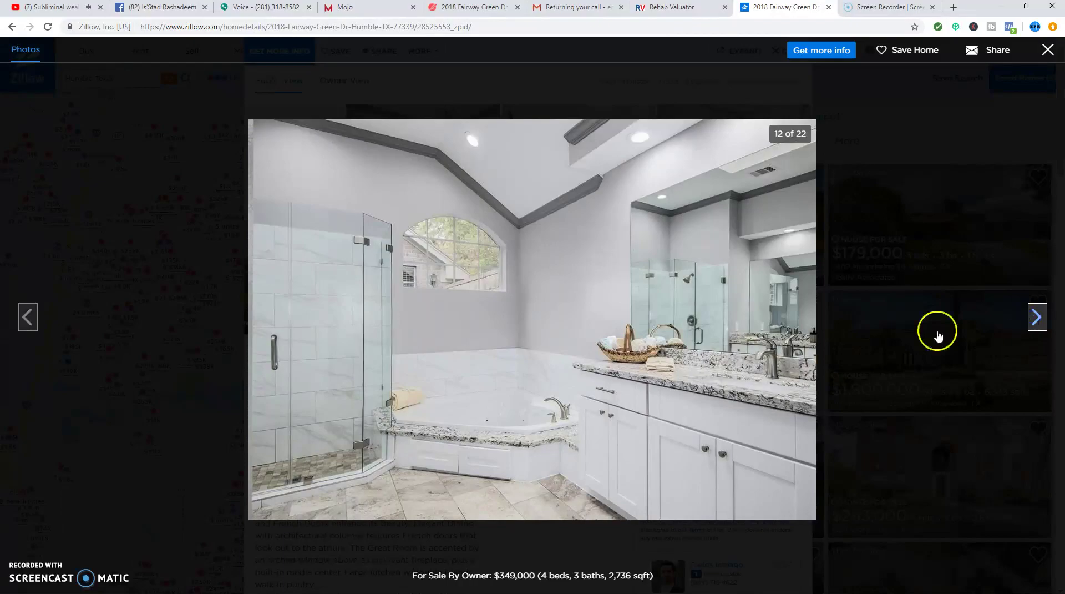
pyautogui.click(63, 196)
pyautogui.click(438, 17)
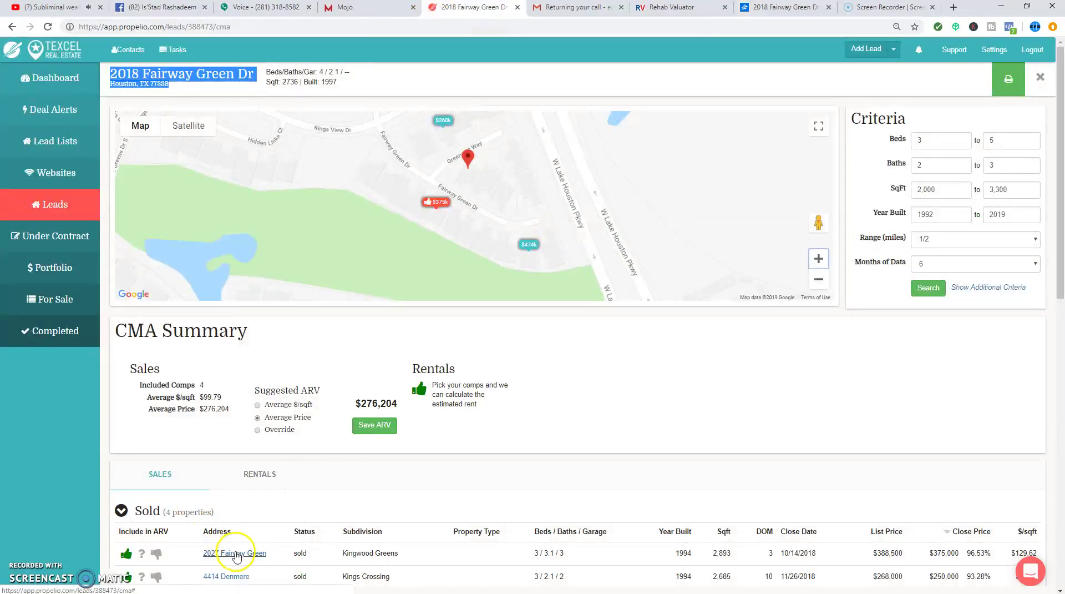
pyautogui.moveTo(929, 552); pyautogui.dragTo(940, 557)
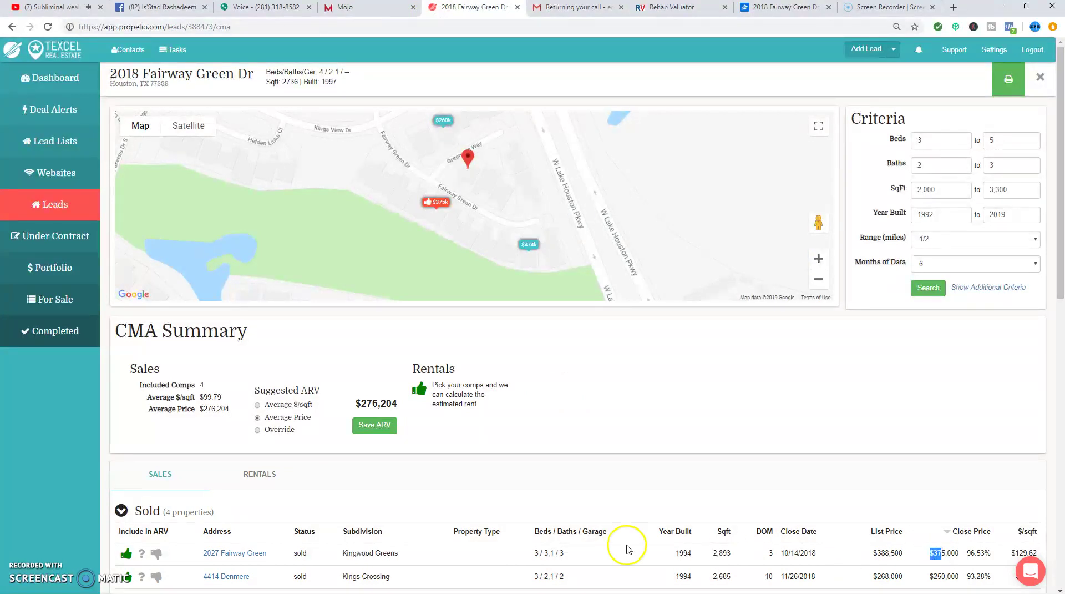
pyautogui.click(261, 553)
pyautogui.click(488, 186)
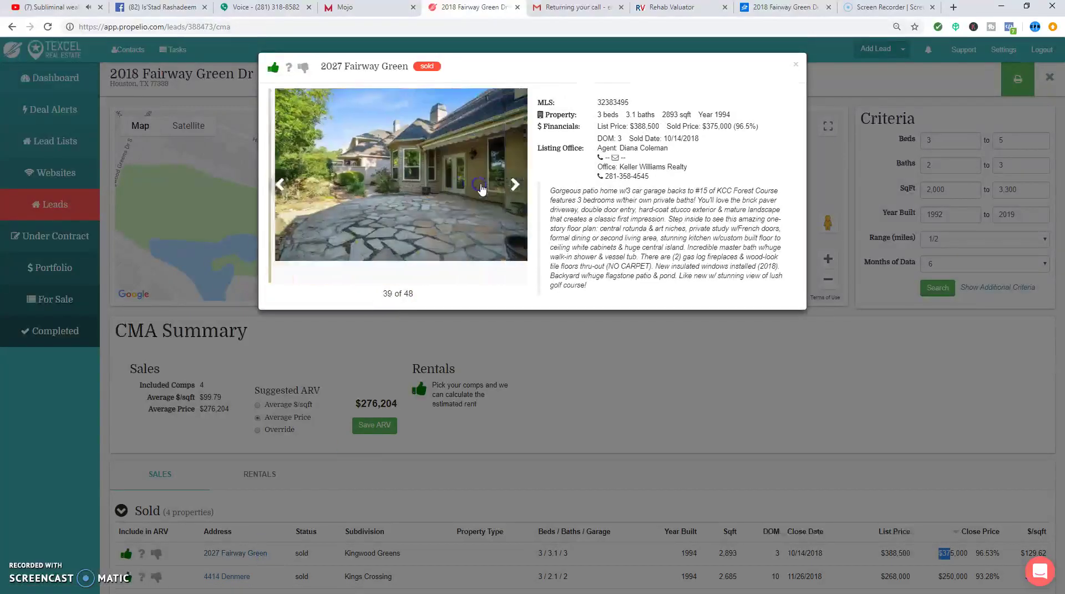
pyautogui.click(488, 185)
pyautogui.click(489, 186)
pyautogui.click(489, 185)
pyautogui.click(489, 187)
pyautogui.click(490, 187)
pyautogui.click(490, 188)
pyautogui.click(490, 189)
pyautogui.click(490, 189)
pyautogui.click(490, 189)
pyautogui.click(491, 189)
pyautogui.click(491, 189)
pyautogui.click(490, 189)
pyautogui.click(491, 188)
pyautogui.click(491, 189)
pyautogui.click(490, 189)
pyautogui.click(491, 189)
pyautogui.click(491, 189)
pyautogui.click(490, 189)
pyautogui.click(490, 189)
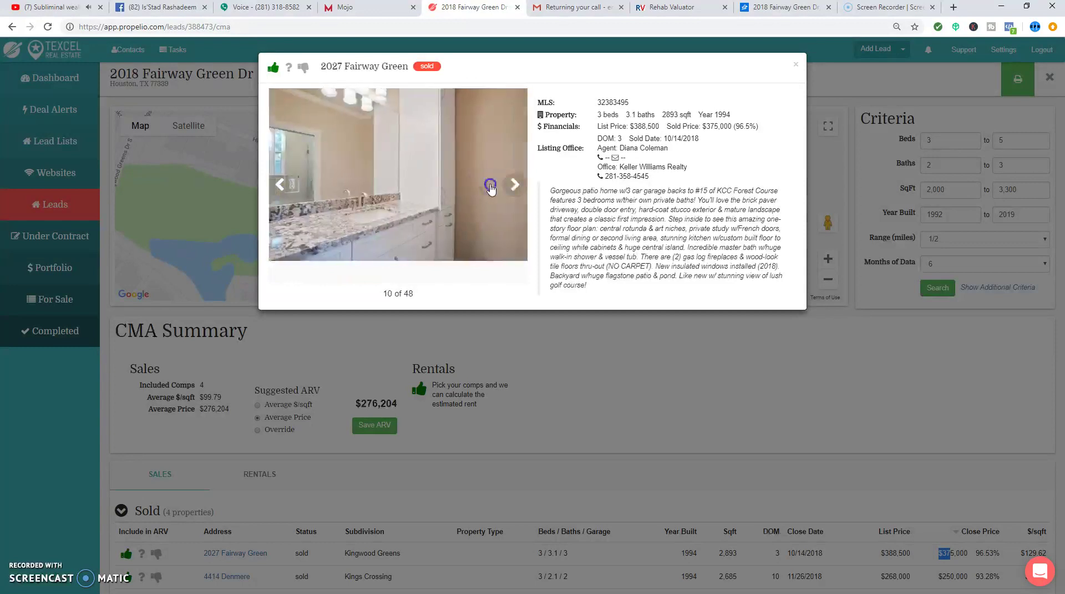
pyautogui.click(491, 189)
pyautogui.click(490, 188)
# - Close the comp details and check the $276,204 suggested ARV in the CMA Summary
pyautogui.click(554, 436)
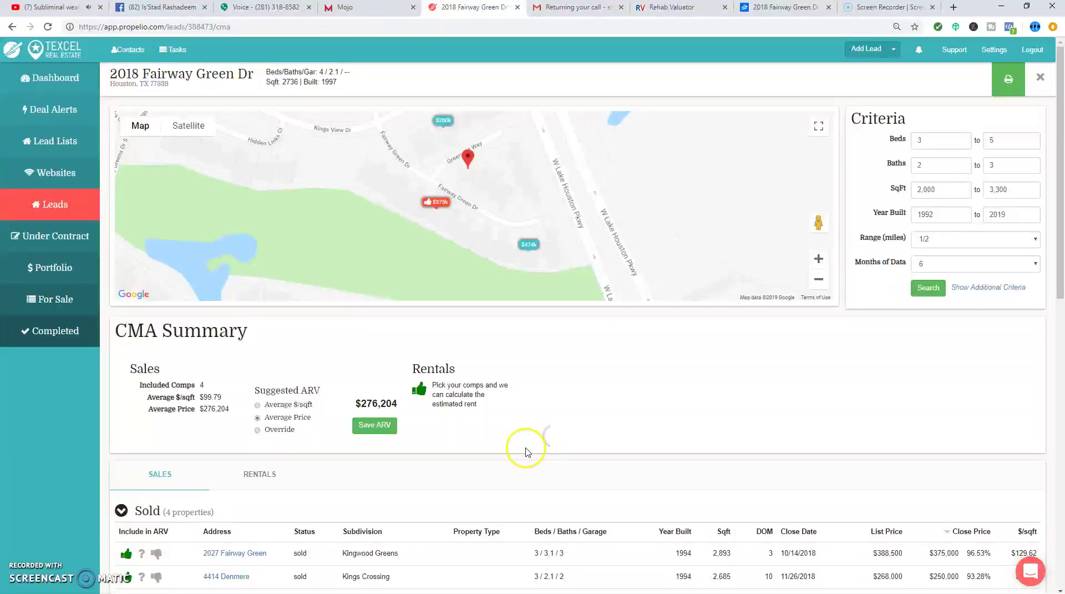
pyautogui.scroll(-2, 520, 449)
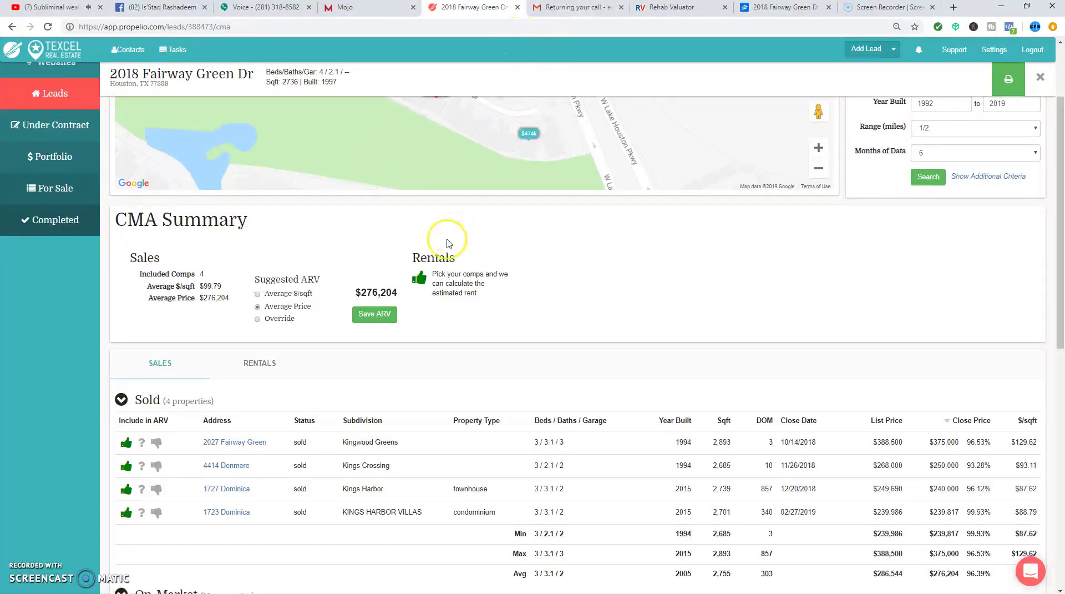
pyautogui.tripleClick(389, 292)
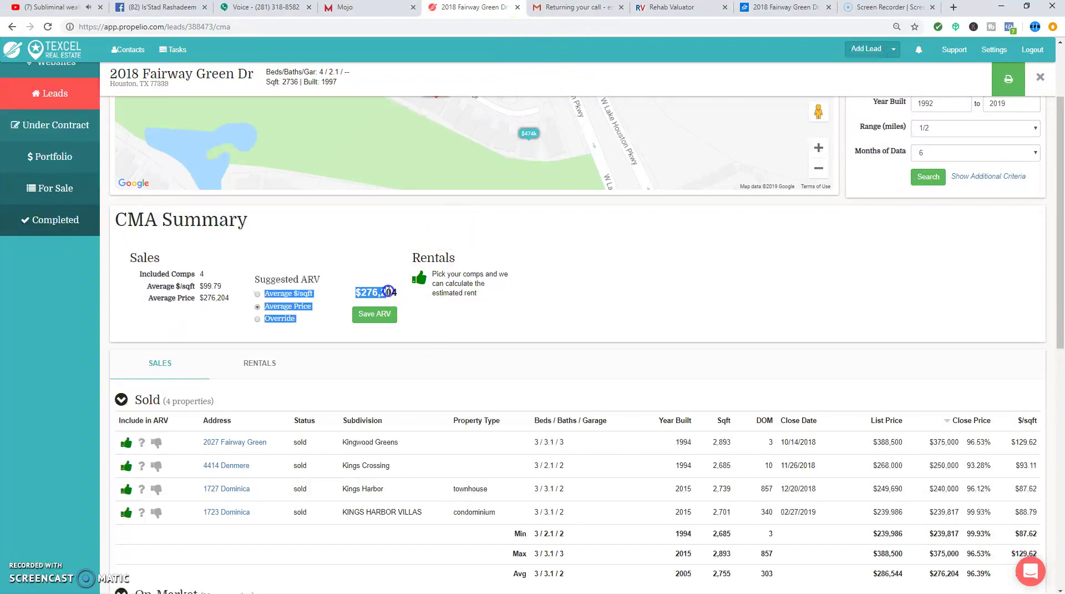
pyautogui.click(419, 306)
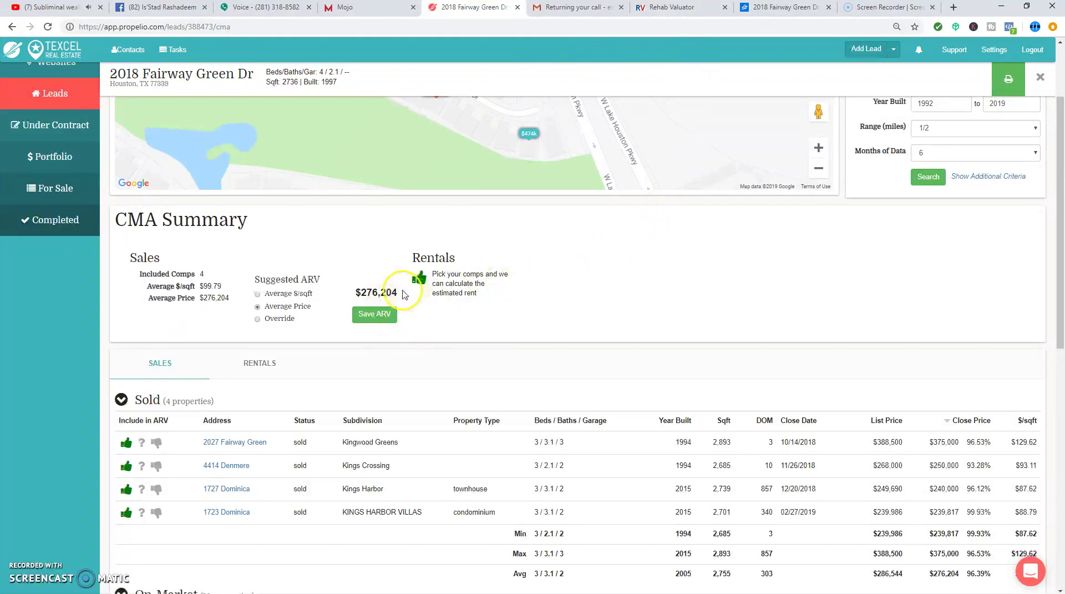
pyautogui.click(800, 7)
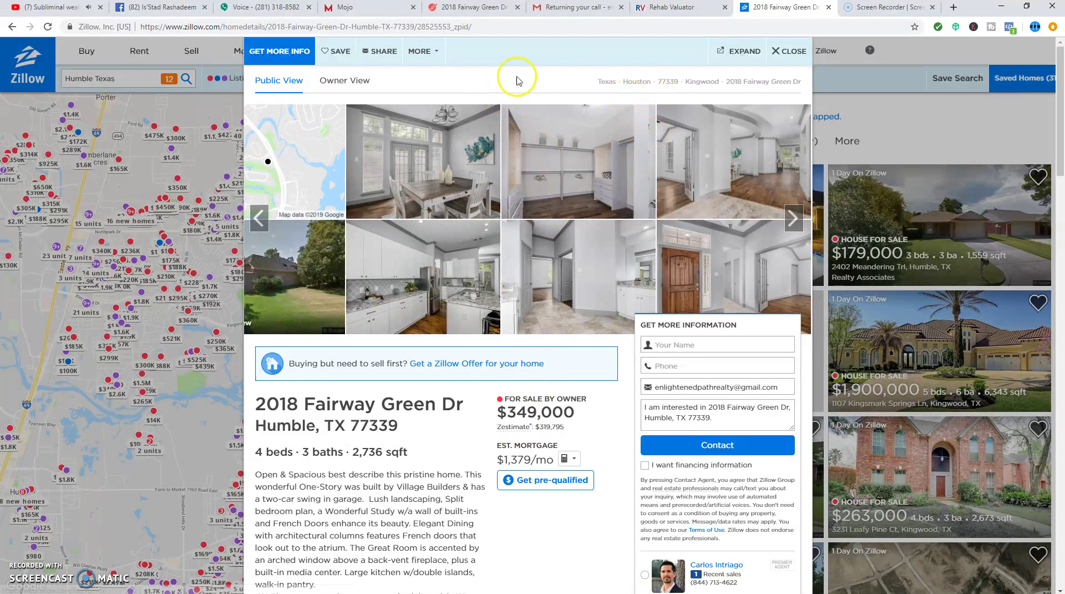
pyautogui.click(476, 15)
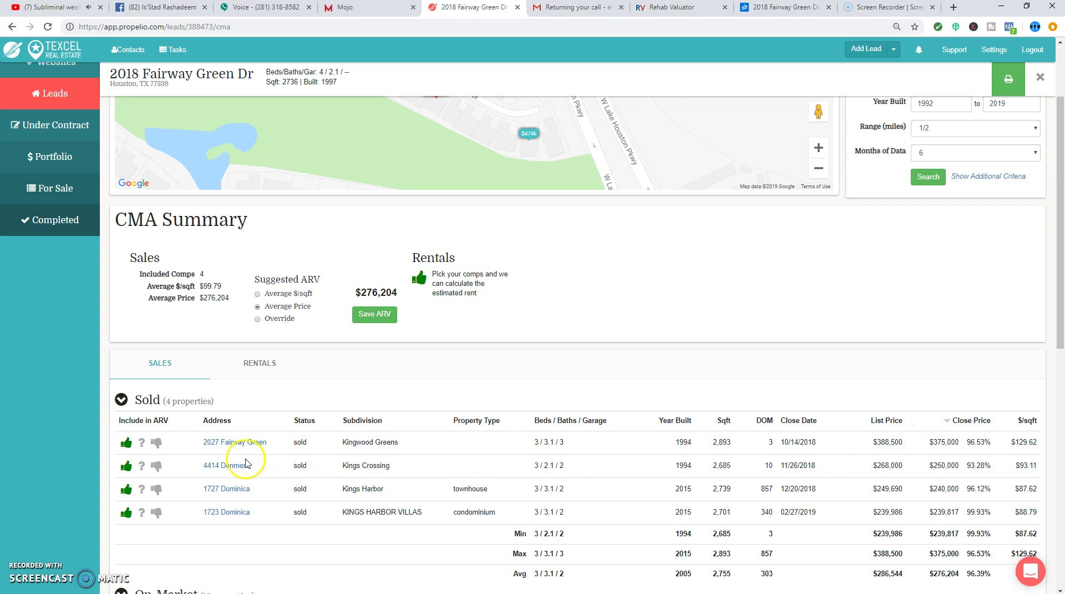
pyautogui.click(241, 482)
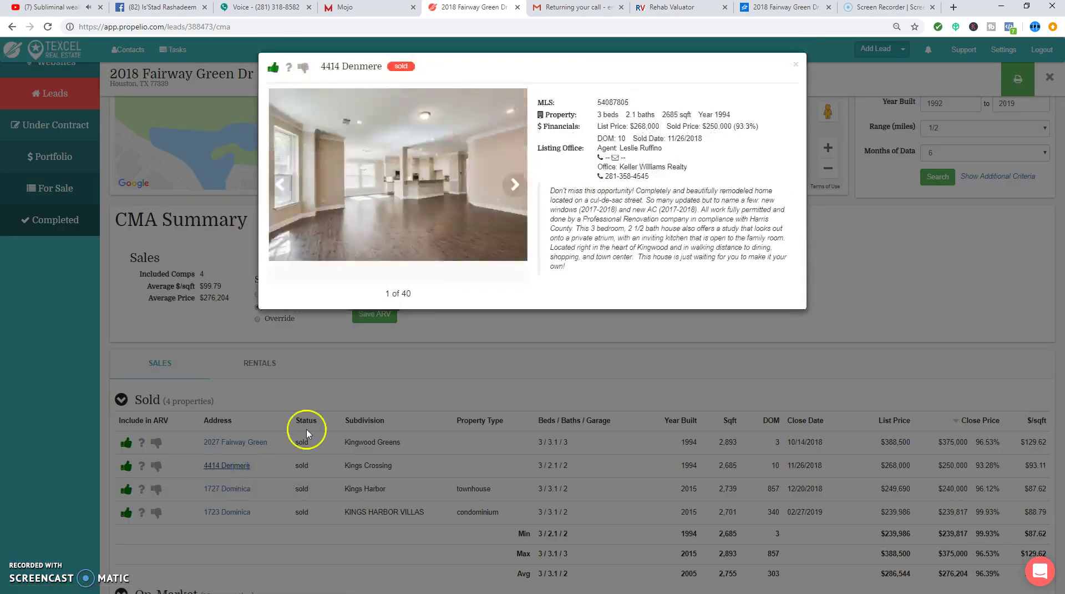
pyautogui.click(506, 200)
pyautogui.click(506, 199)
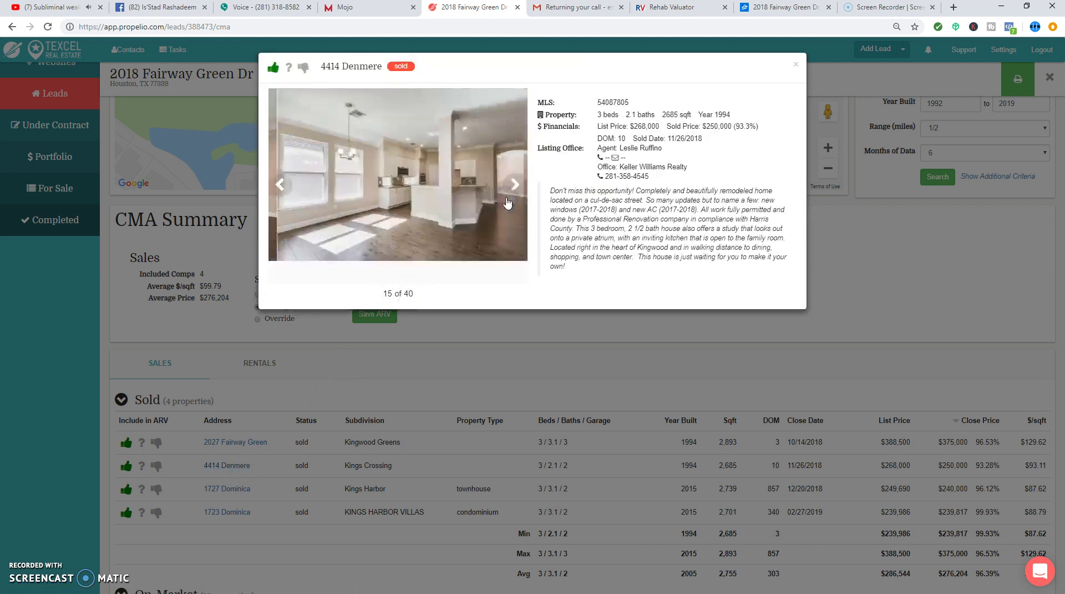
pyautogui.click(505, 199)
pyautogui.click(505, 199)
pyautogui.click(779, 461)
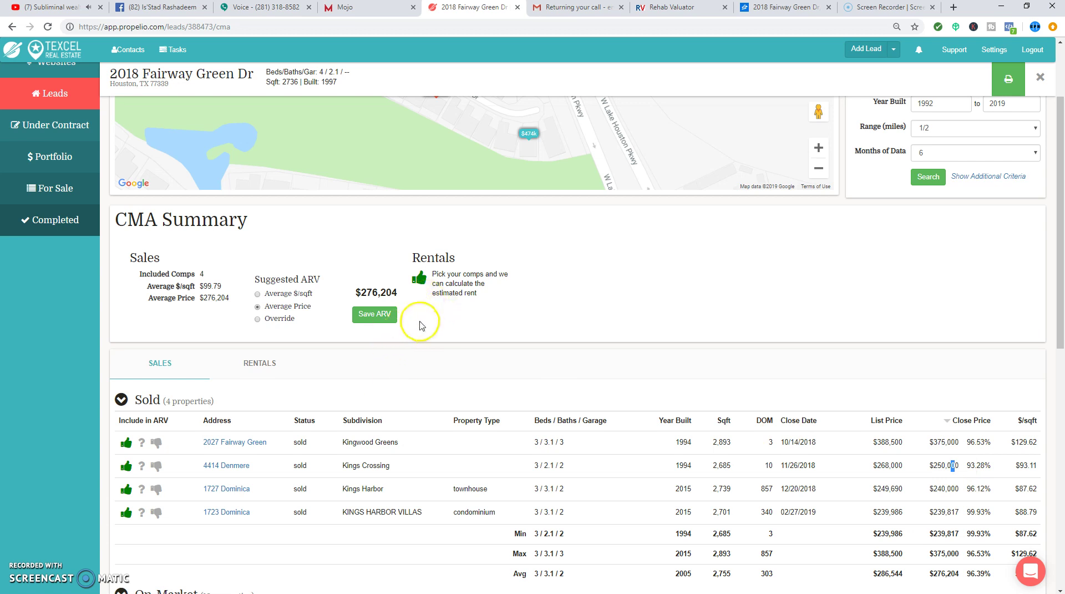
# - Select the 276,204 suggested ARV figure and bring up the Rehab Valuator calculator
pyautogui.tripleClick(390, 293)
pyautogui.click(383, 292)
pyautogui.tripleClick(387, 292)
pyautogui.click(390, 291)
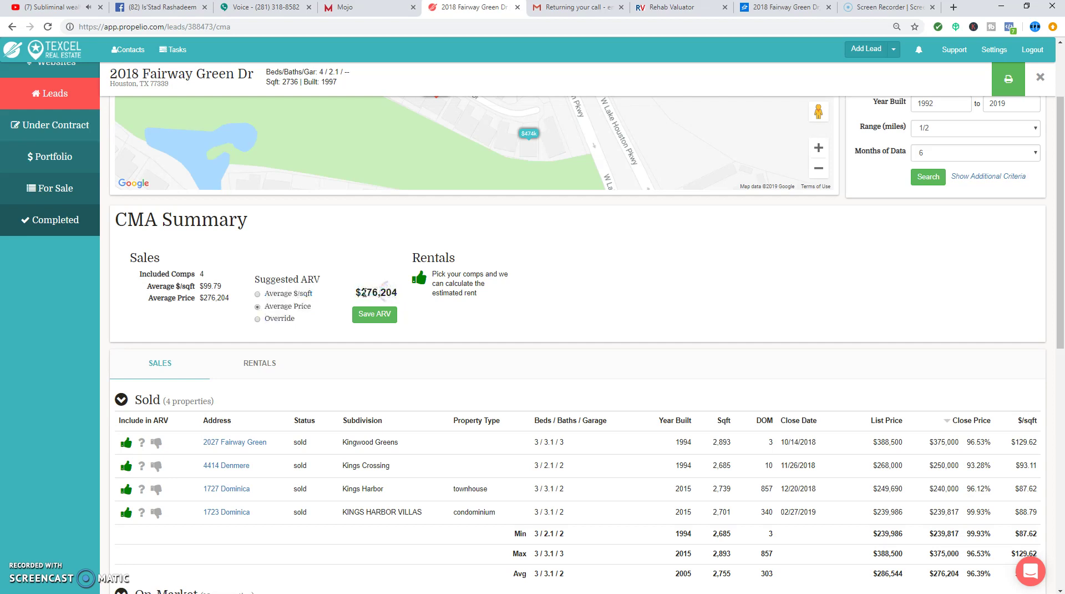
pyautogui.tripleClick(398, 292)
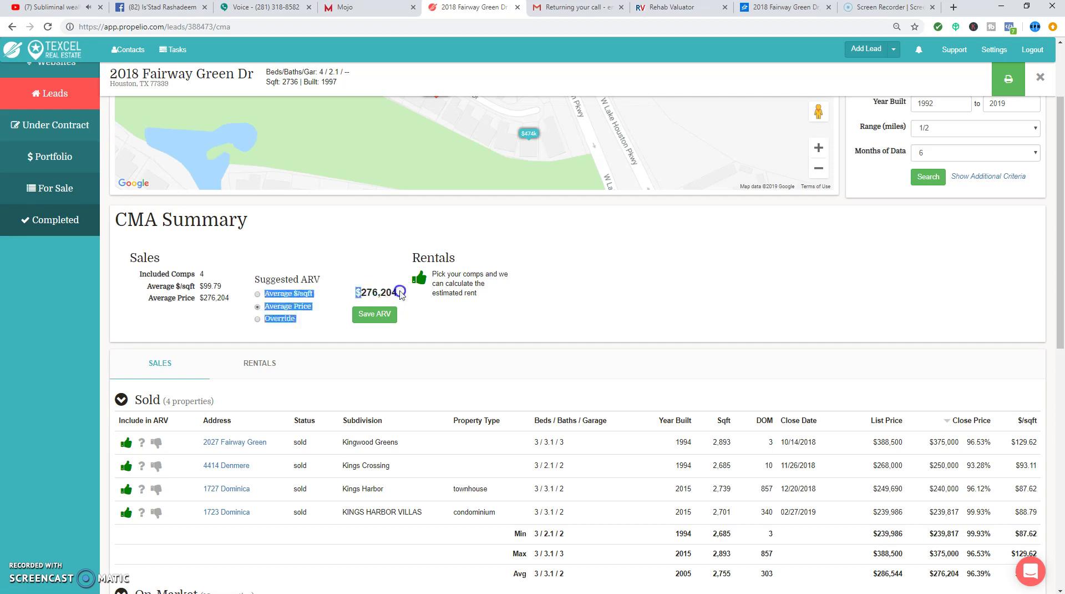
pyautogui.moveTo(398, 292); pyautogui.dragTo(398, 296)
pyautogui.doubleClick(396, 294)
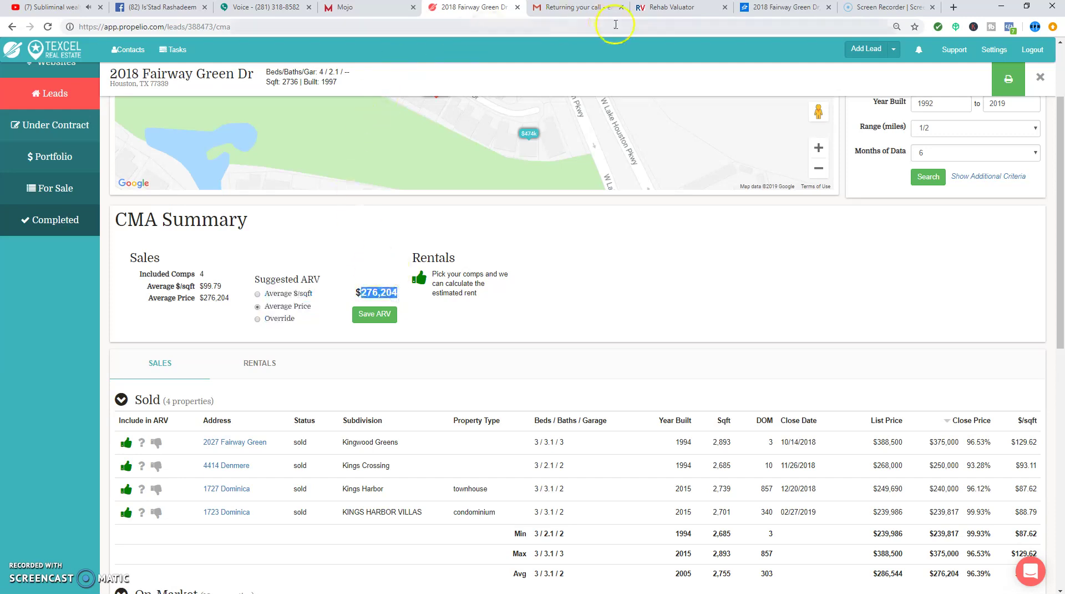
pyautogui.click(685, 7)
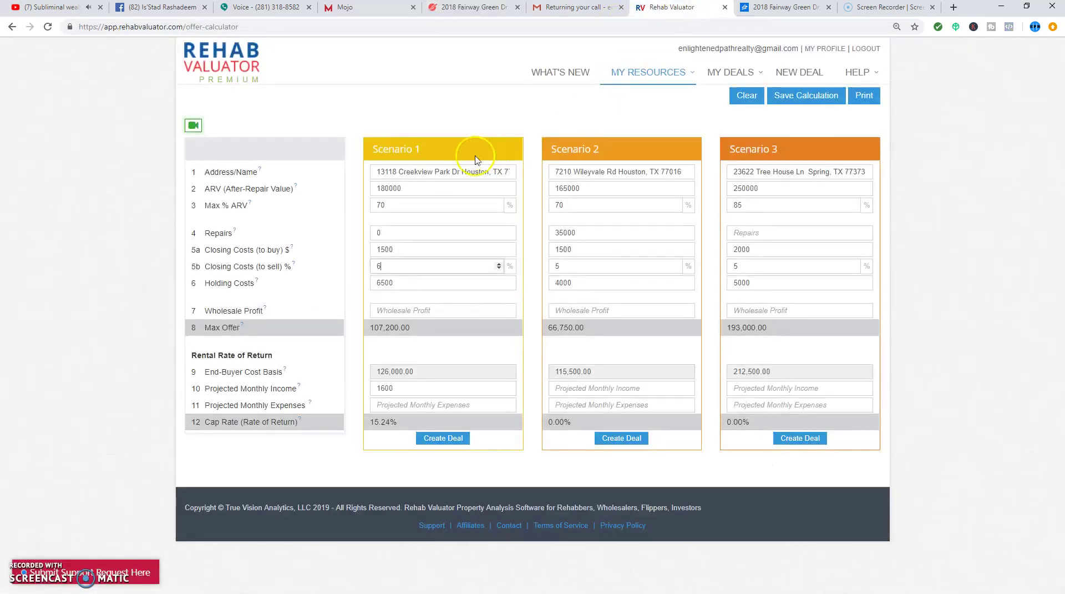
# - Compare Scenario 1's 180000 ARV against the Propelio CMA and the Zillow listing
pyautogui.doubleClick(424, 189)
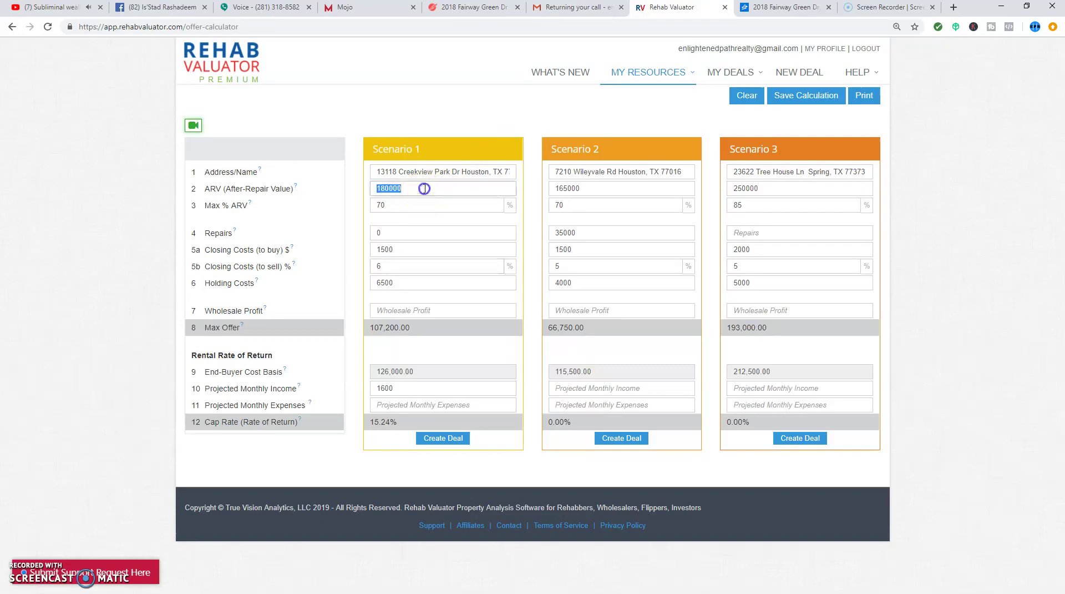
pyautogui.click(438, 8)
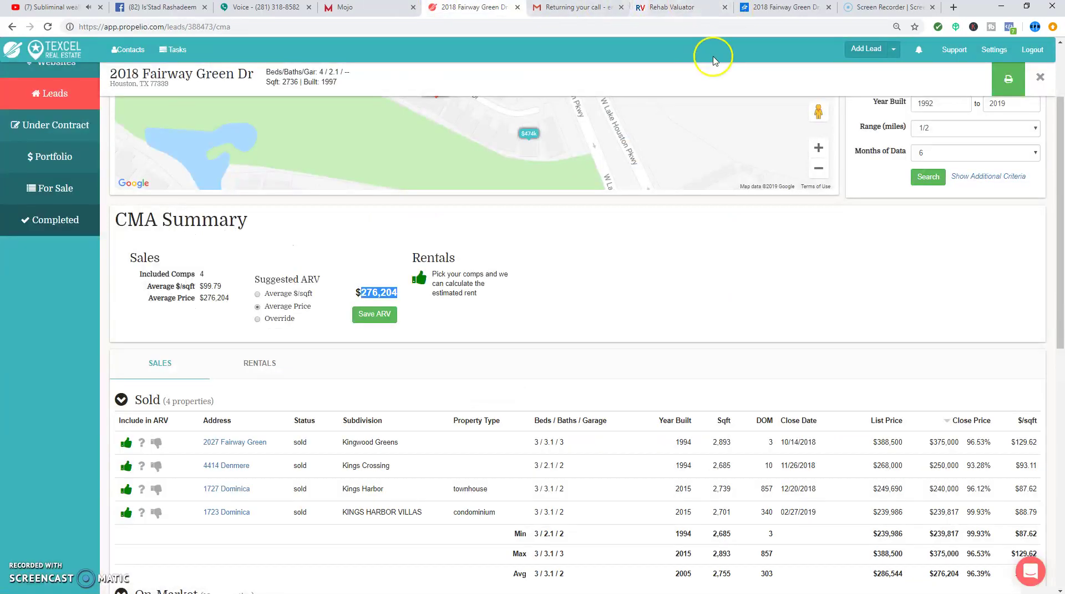
pyautogui.click(773, 9)
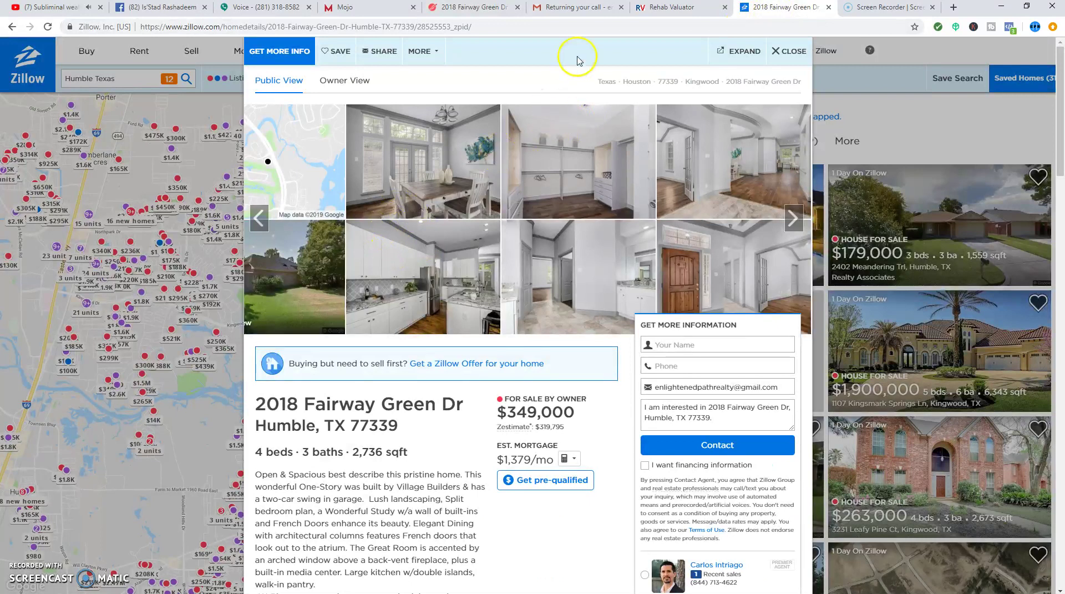
pyautogui.click(672, 8)
# - Change Scenario 1's ARV to 275,000 and check the resulting 168,000.00 max offer explanation
pyautogui.click(421, 186)
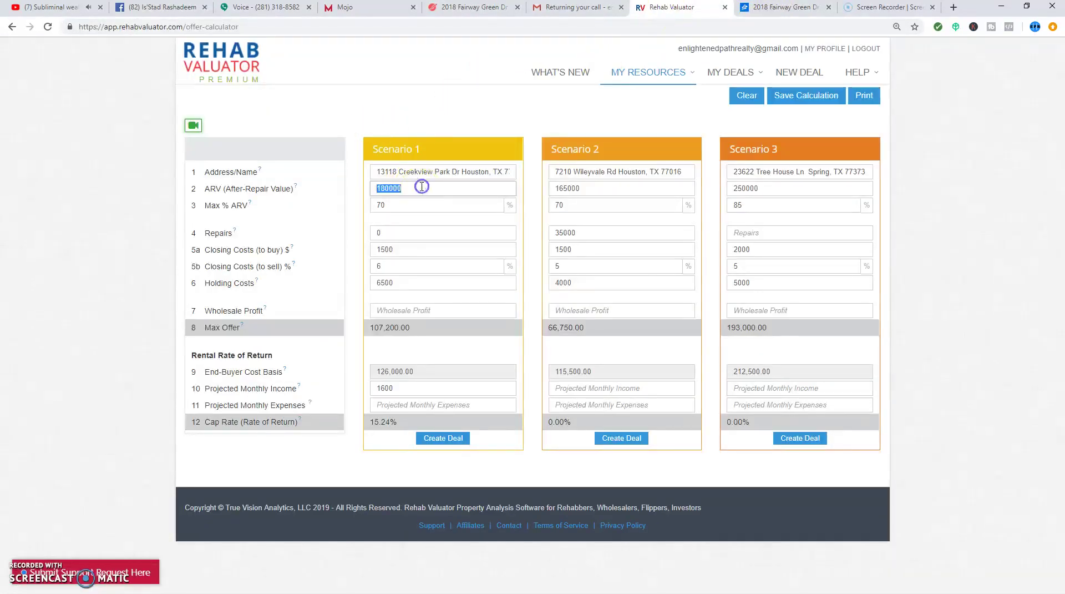
pyautogui.write('275,')
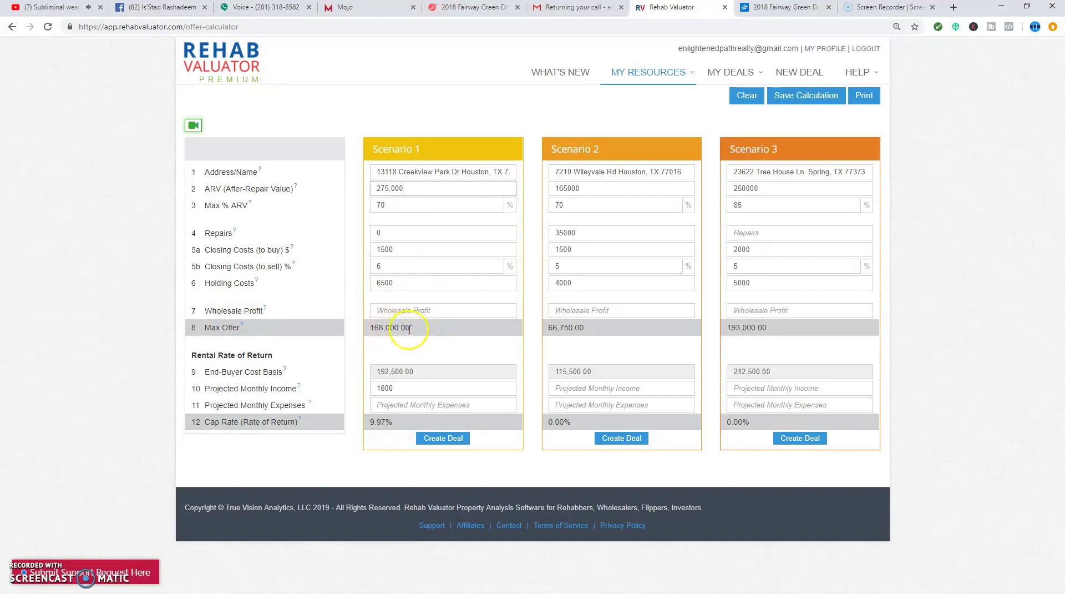
pyautogui.moveTo(422, 324); pyautogui.dragTo(289, 340)
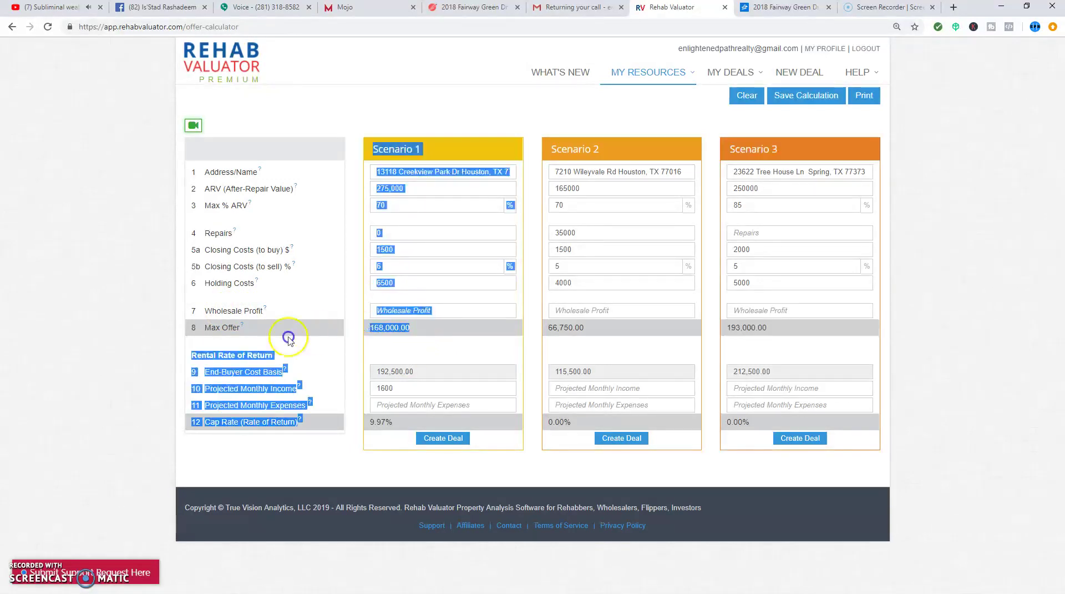
pyautogui.click(376, 339)
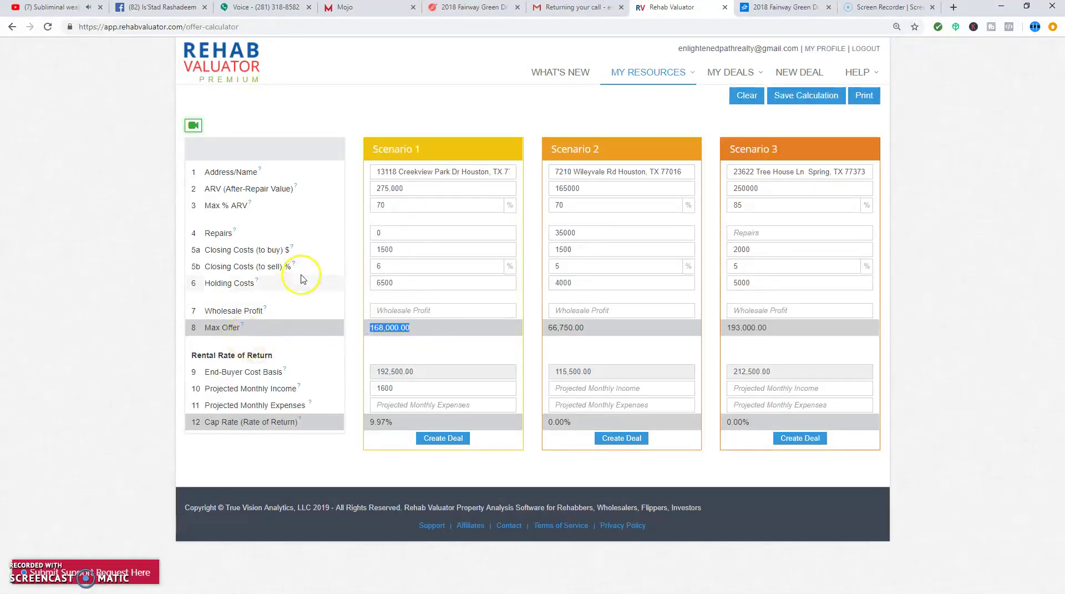
pyautogui.click(242, 327)
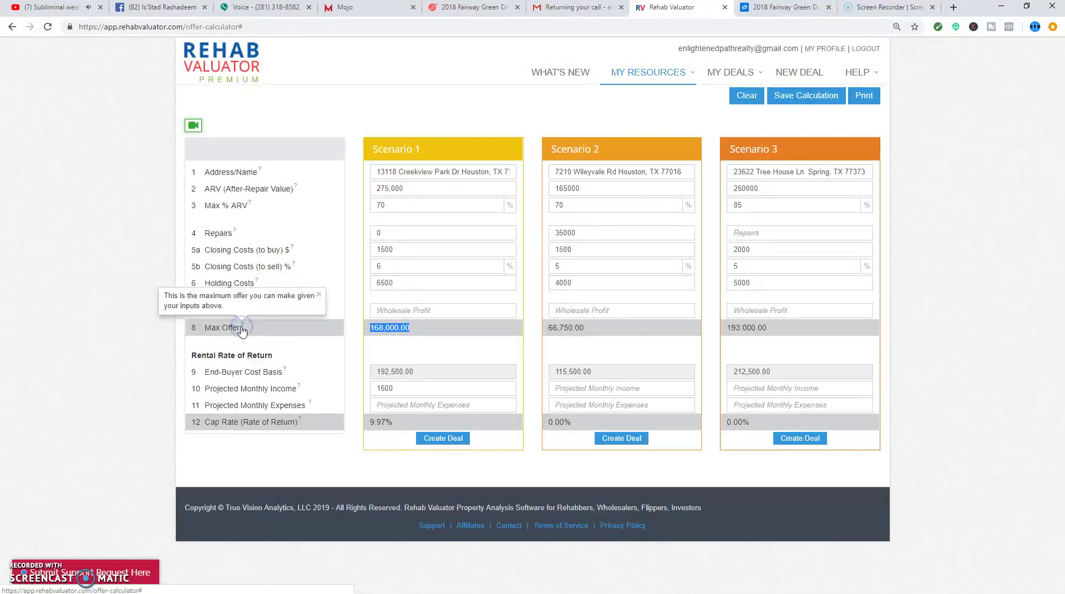
pyautogui.click(443, 7)
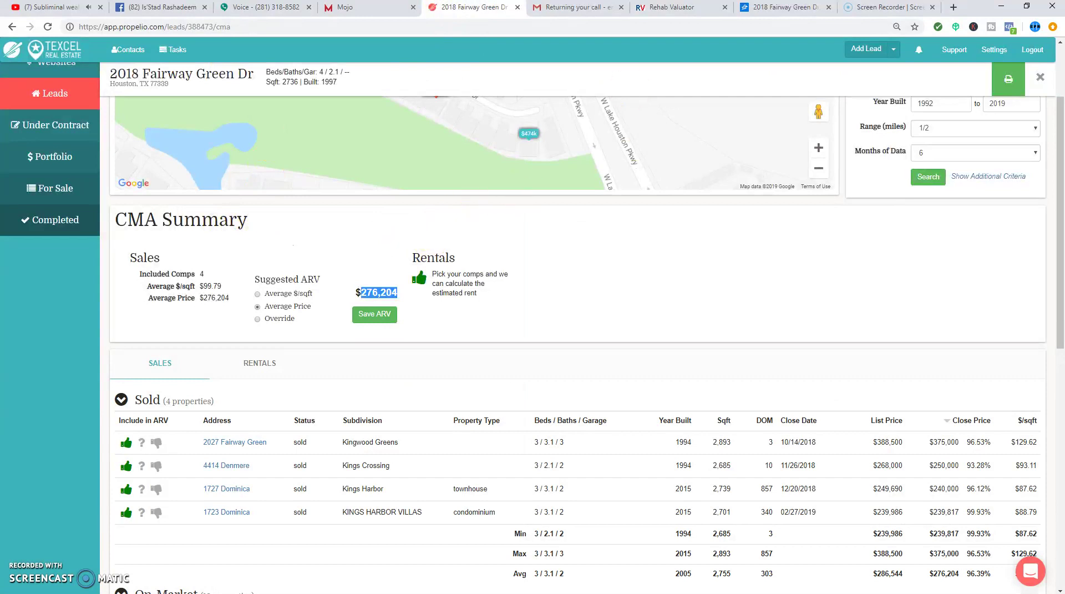
pyautogui.click(775, 9)
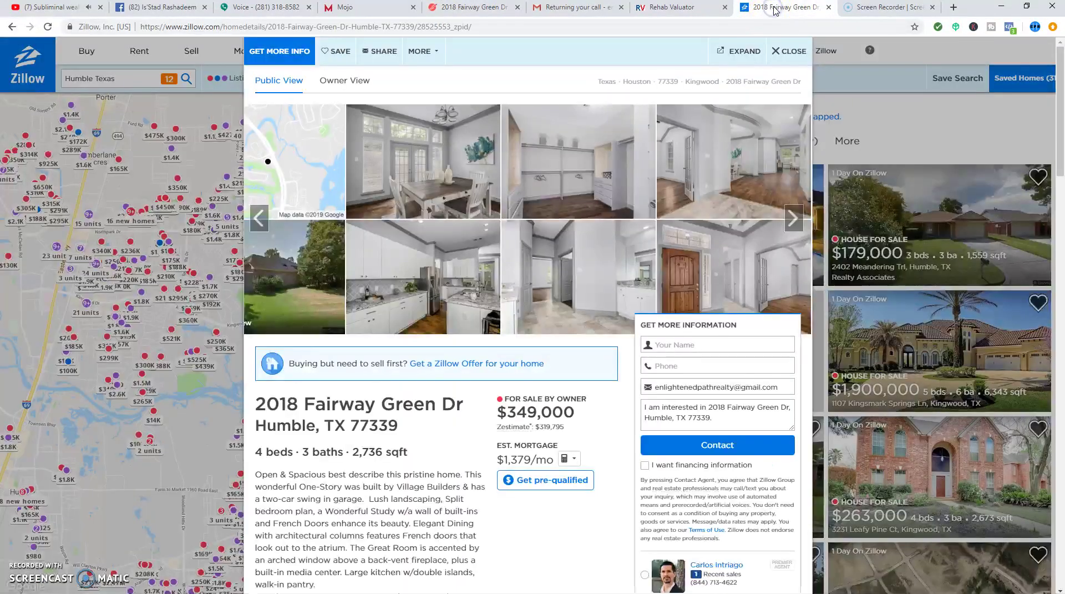
pyautogui.click(666, 9)
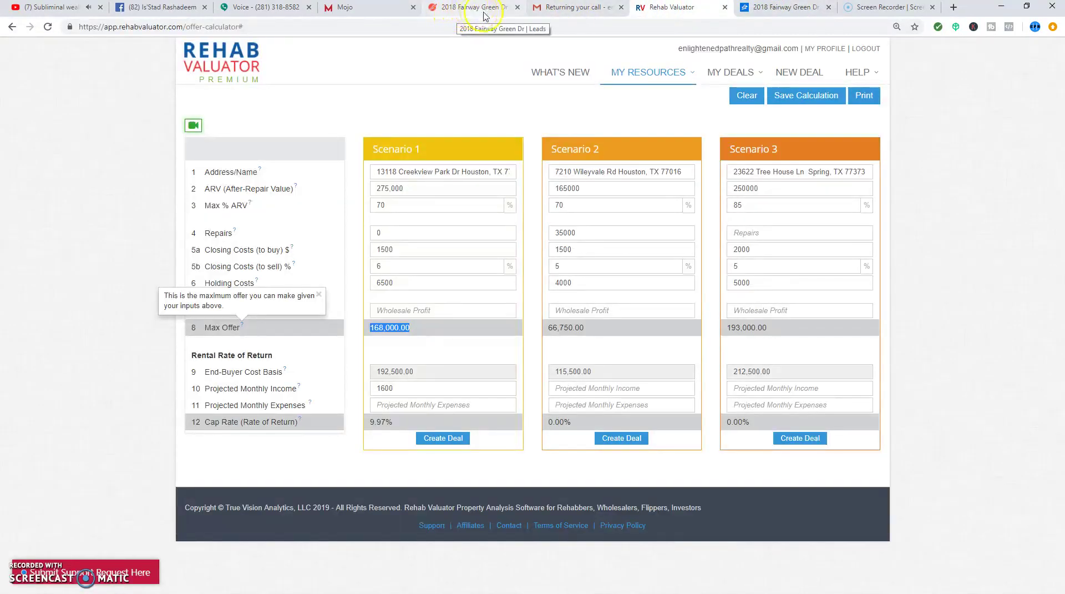
pyautogui.click(774, 16)
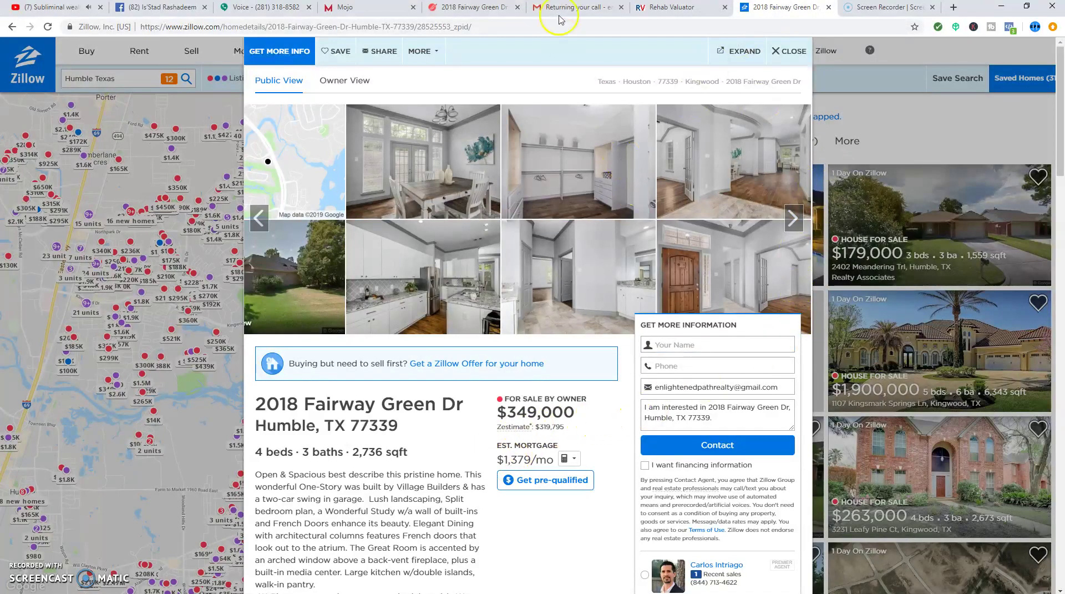
pyautogui.click(460, 15)
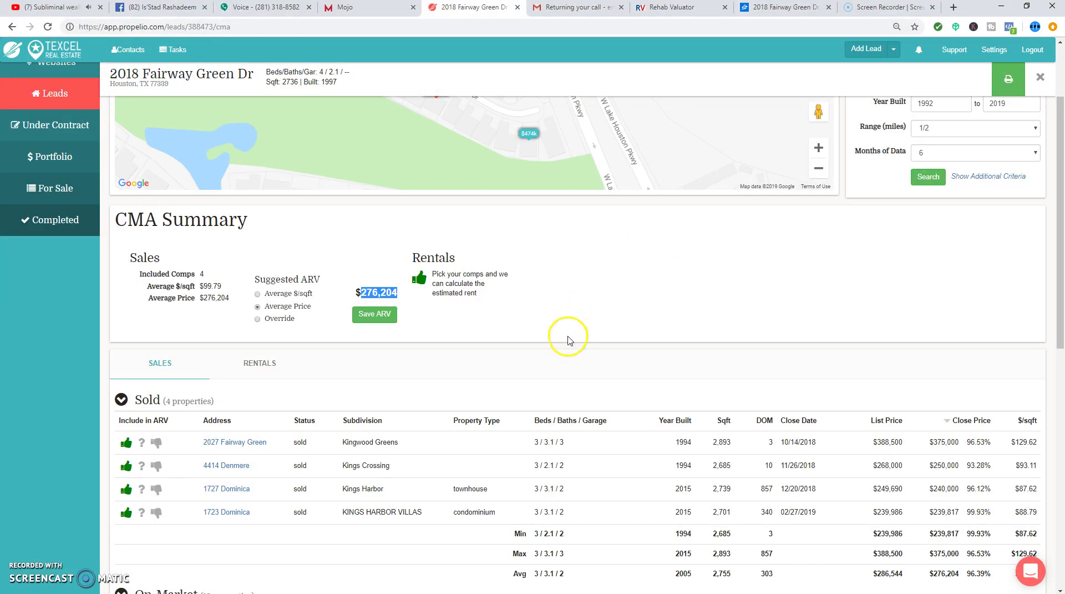
pyautogui.scroll(2, 574, 349)
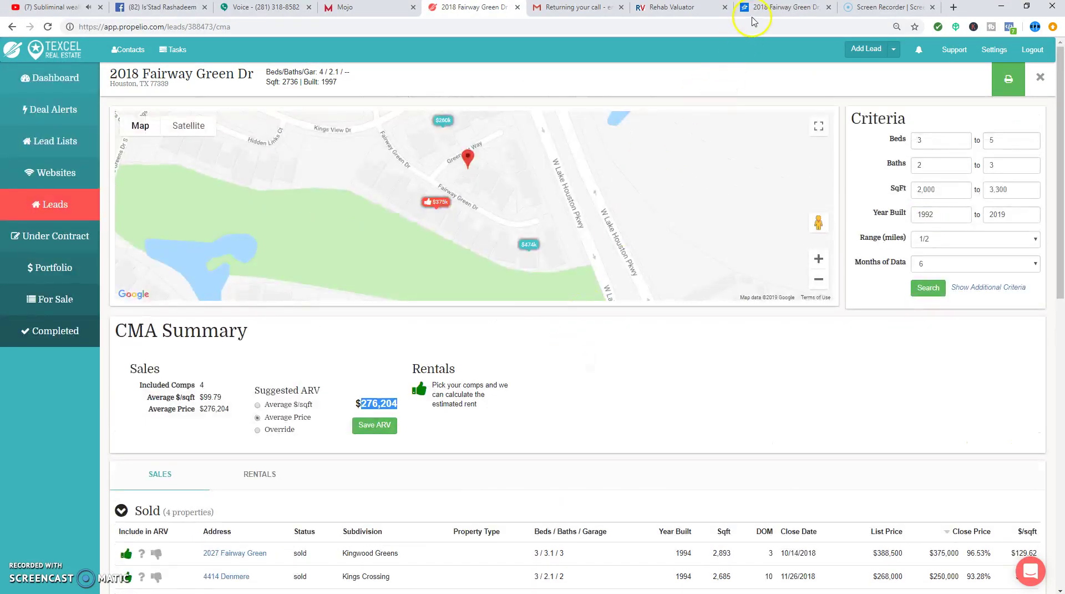
pyautogui.click(753, 9)
pyautogui.scroll(-5, 405, 411)
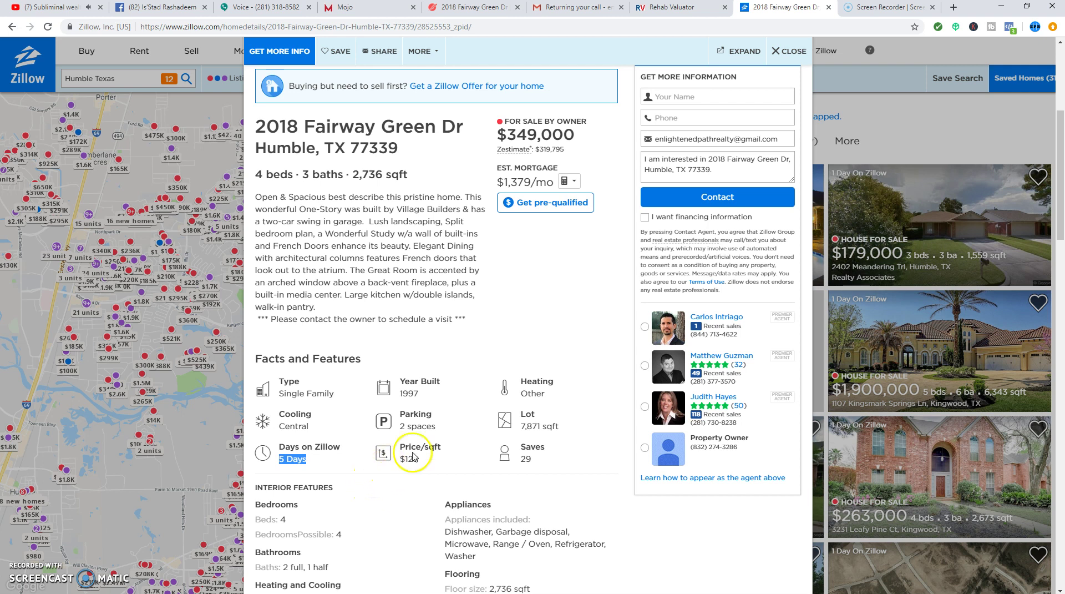
pyautogui.scroll(5, 438, 455)
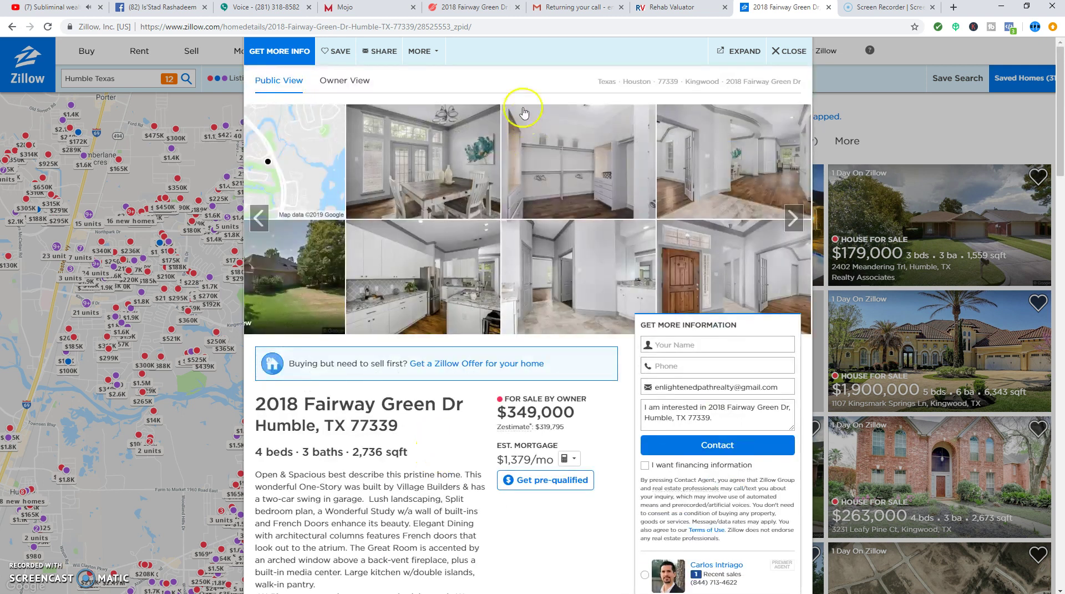
# - Select the 276,204 suggested ARV in the CMA and compare it with the offer calculator
pyautogui.click(481, 11)
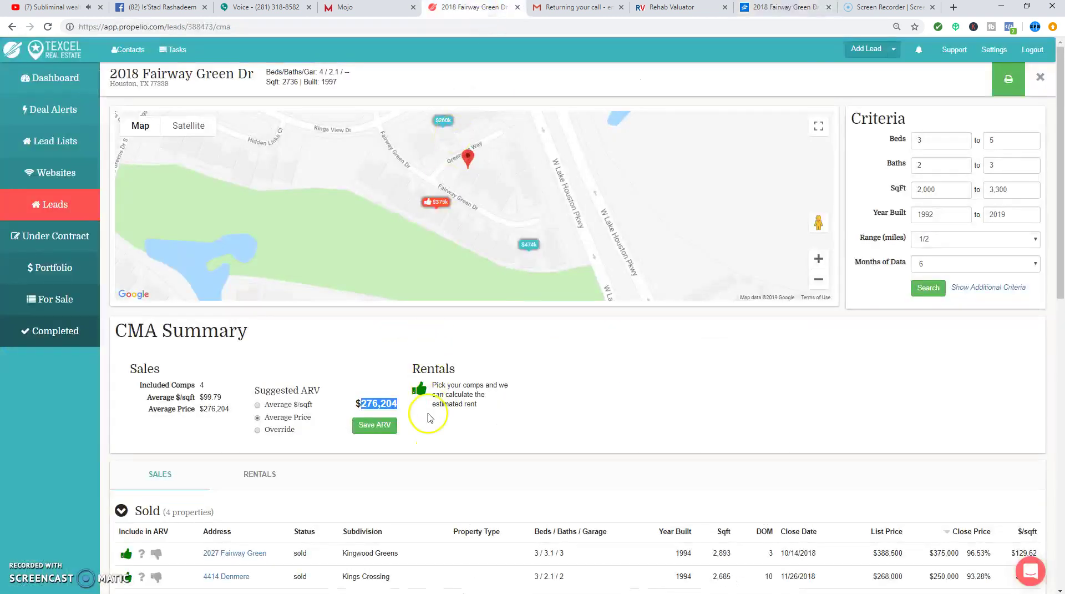
pyautogui.doubleClick(380, 404)
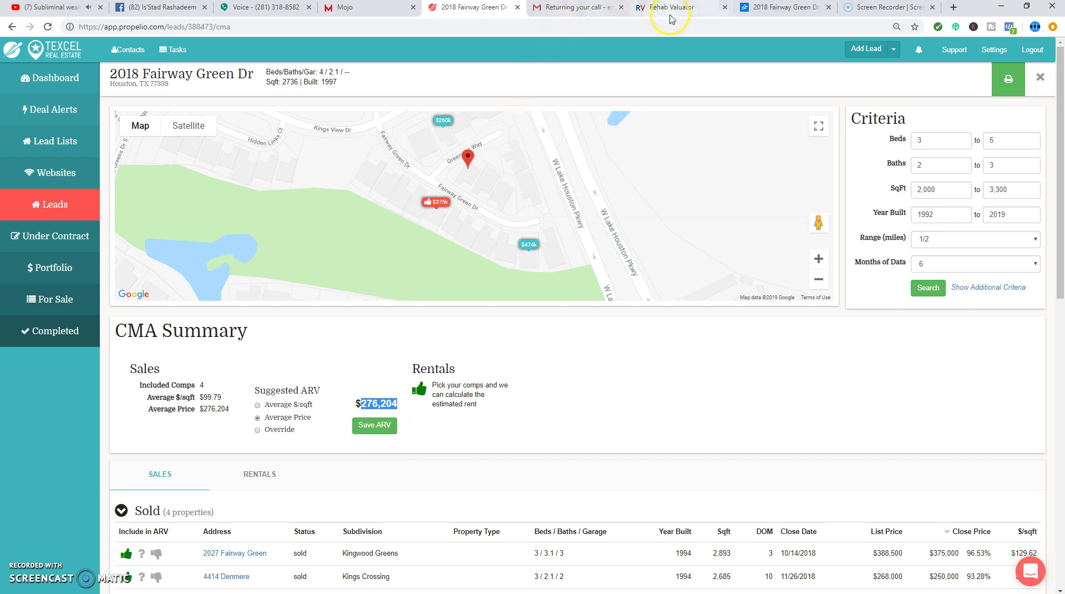
pyautogui.click(672, 8)
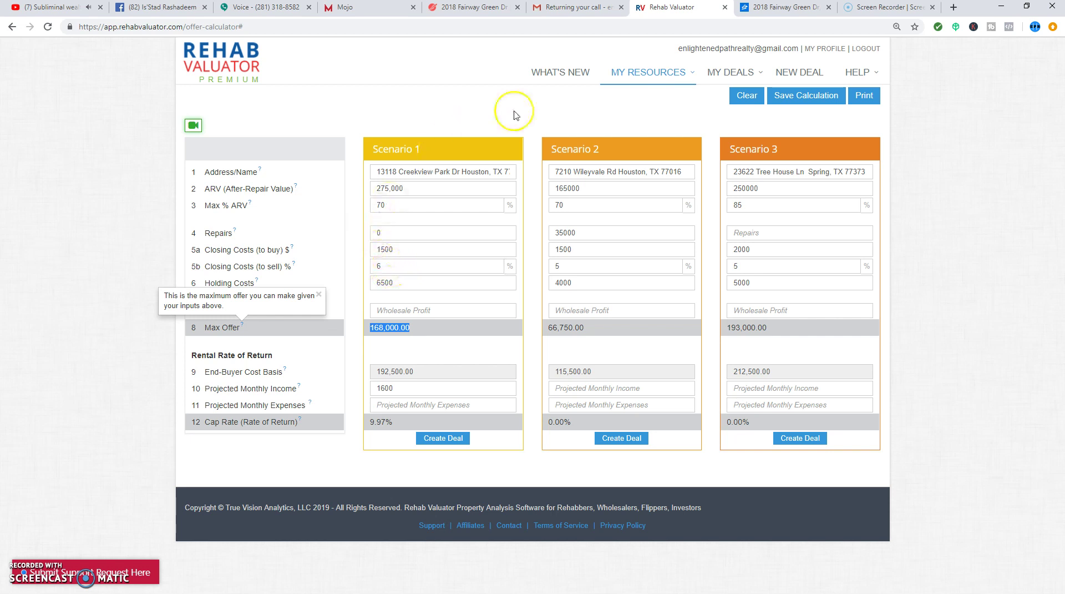
pyautogui.click(473, 7)
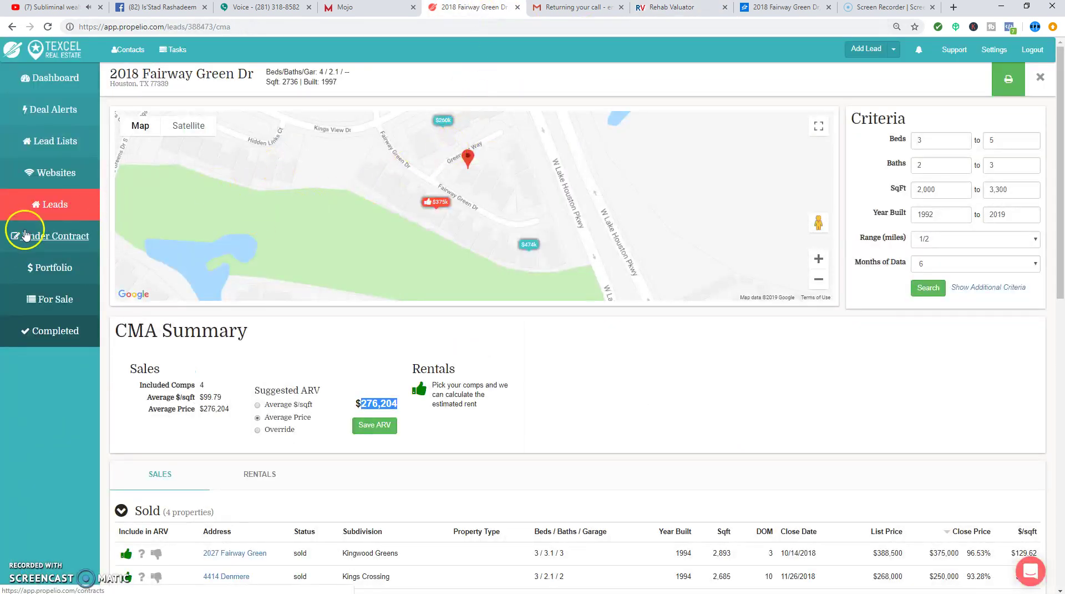
# - Save 276,204 as the lead's ARV, then go to the Leads list and Settings
pyautogui.click(383, 426)
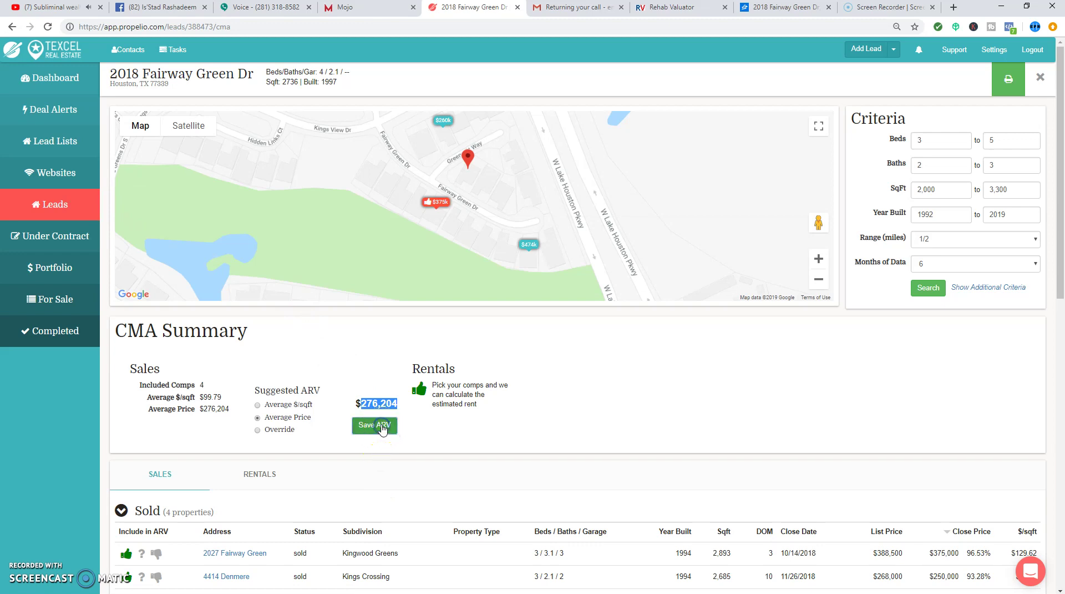
pyautogui.click(62, 204)
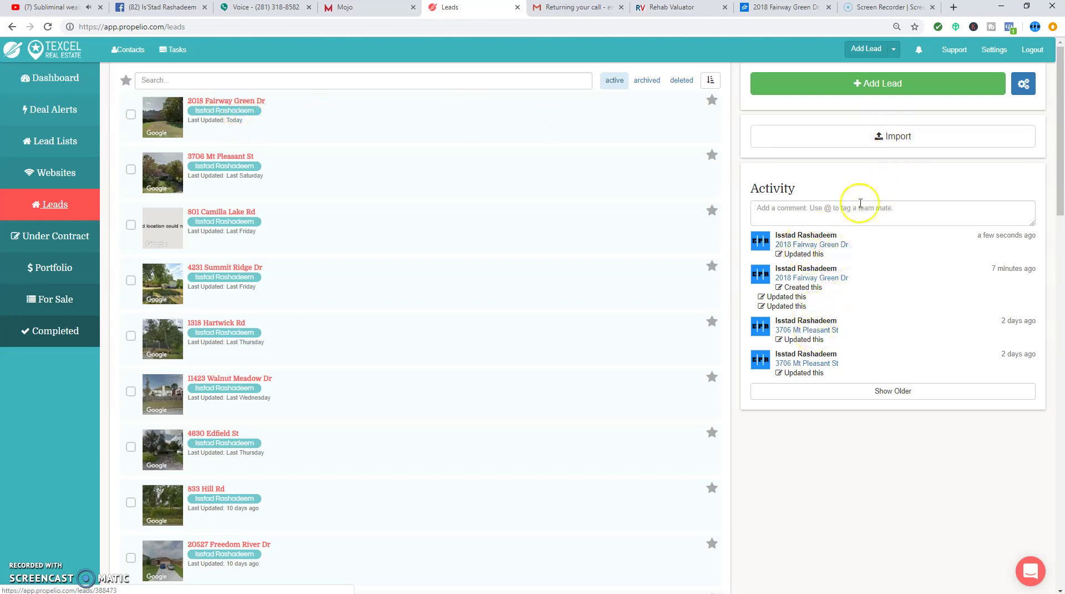
pyautogui.click(993, 51)
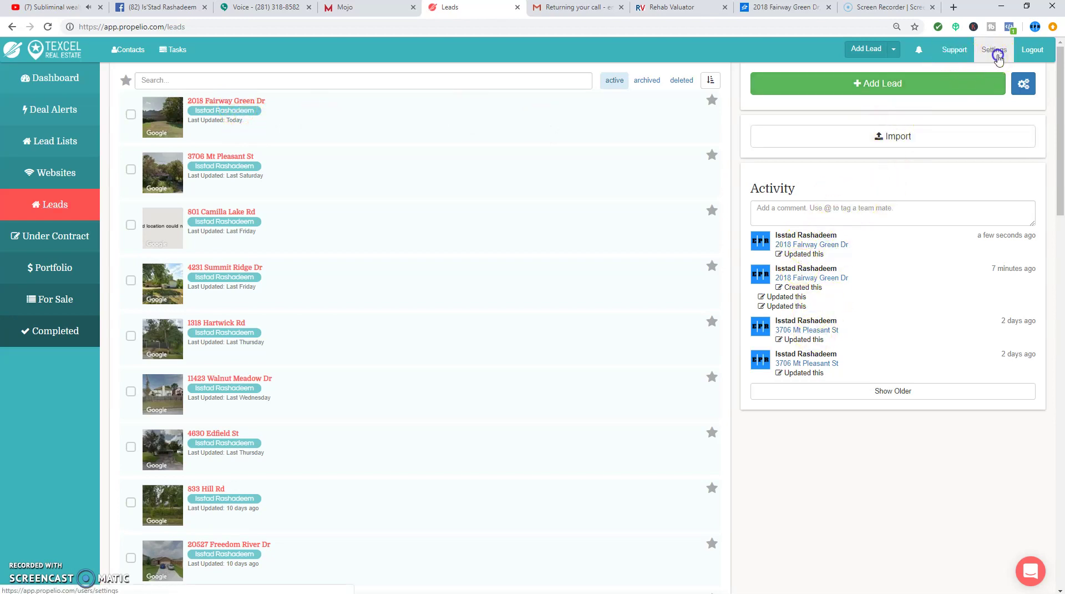